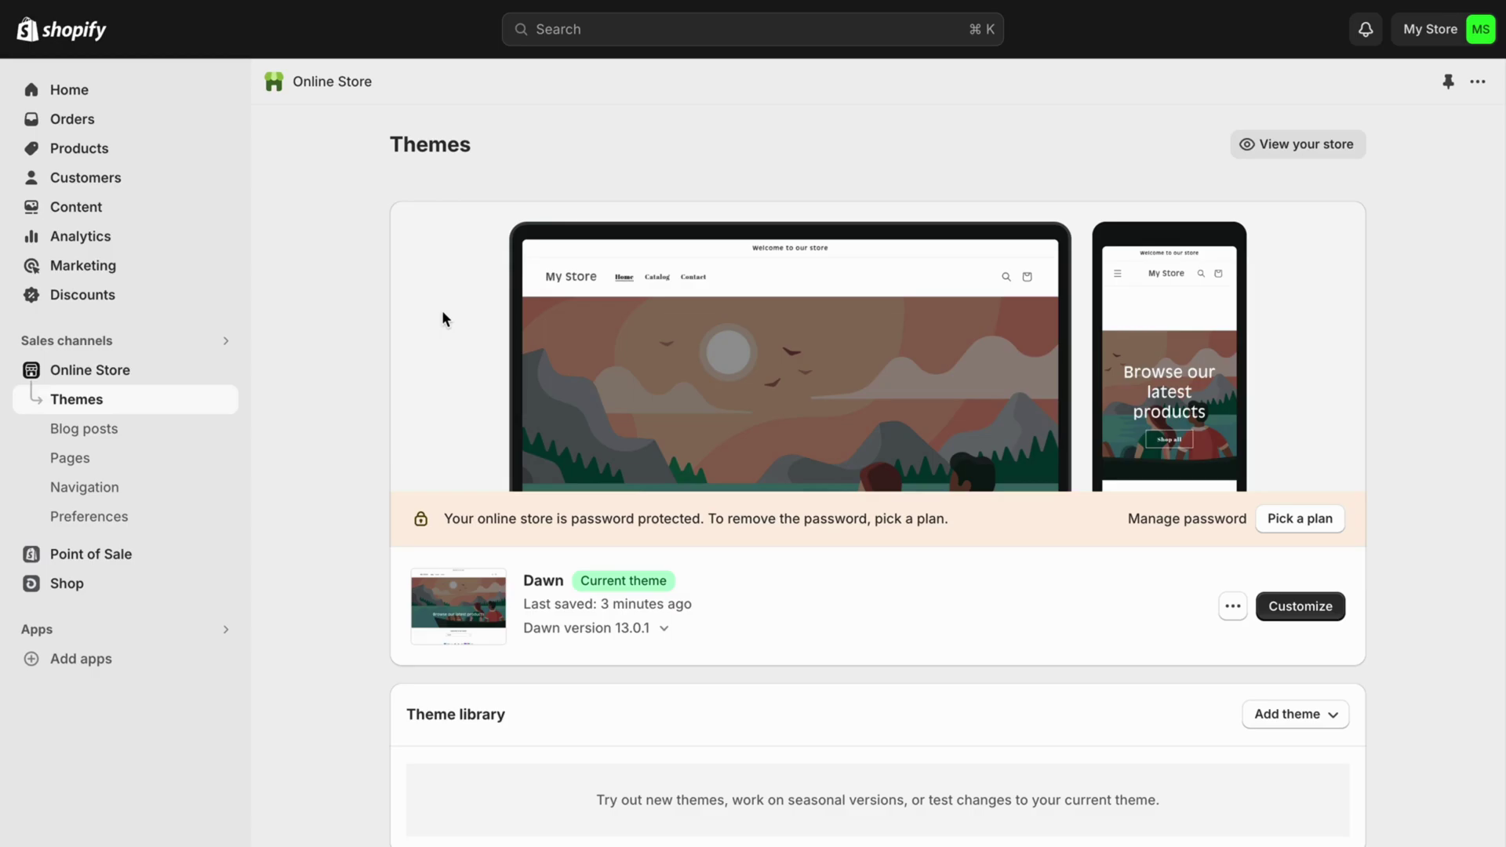
Open the Products list, which shows the single test product
click(94, 150)
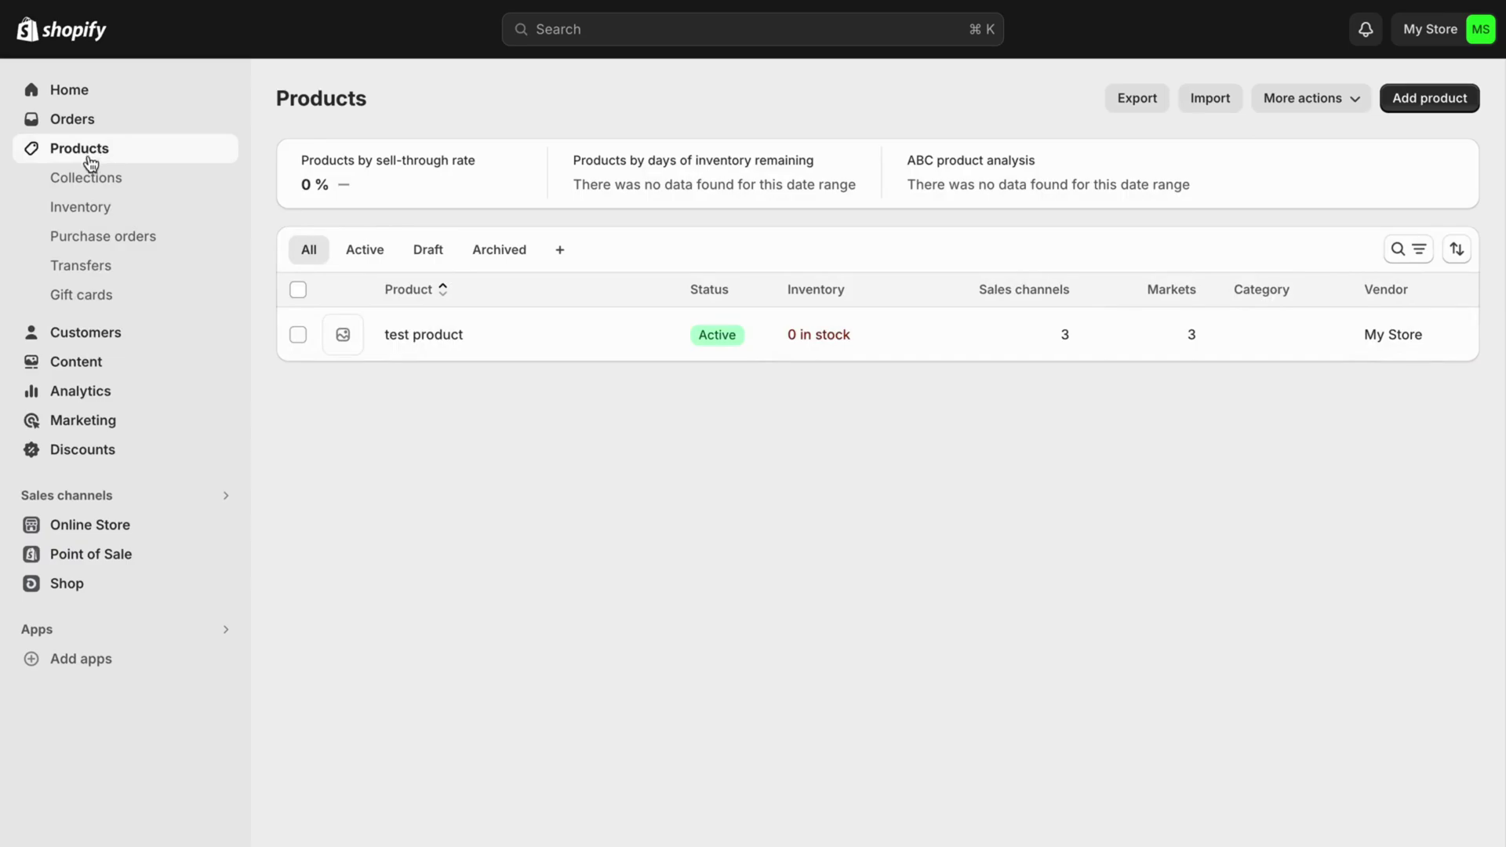
Start a new blank collection from the Collections list
click(91, 178)
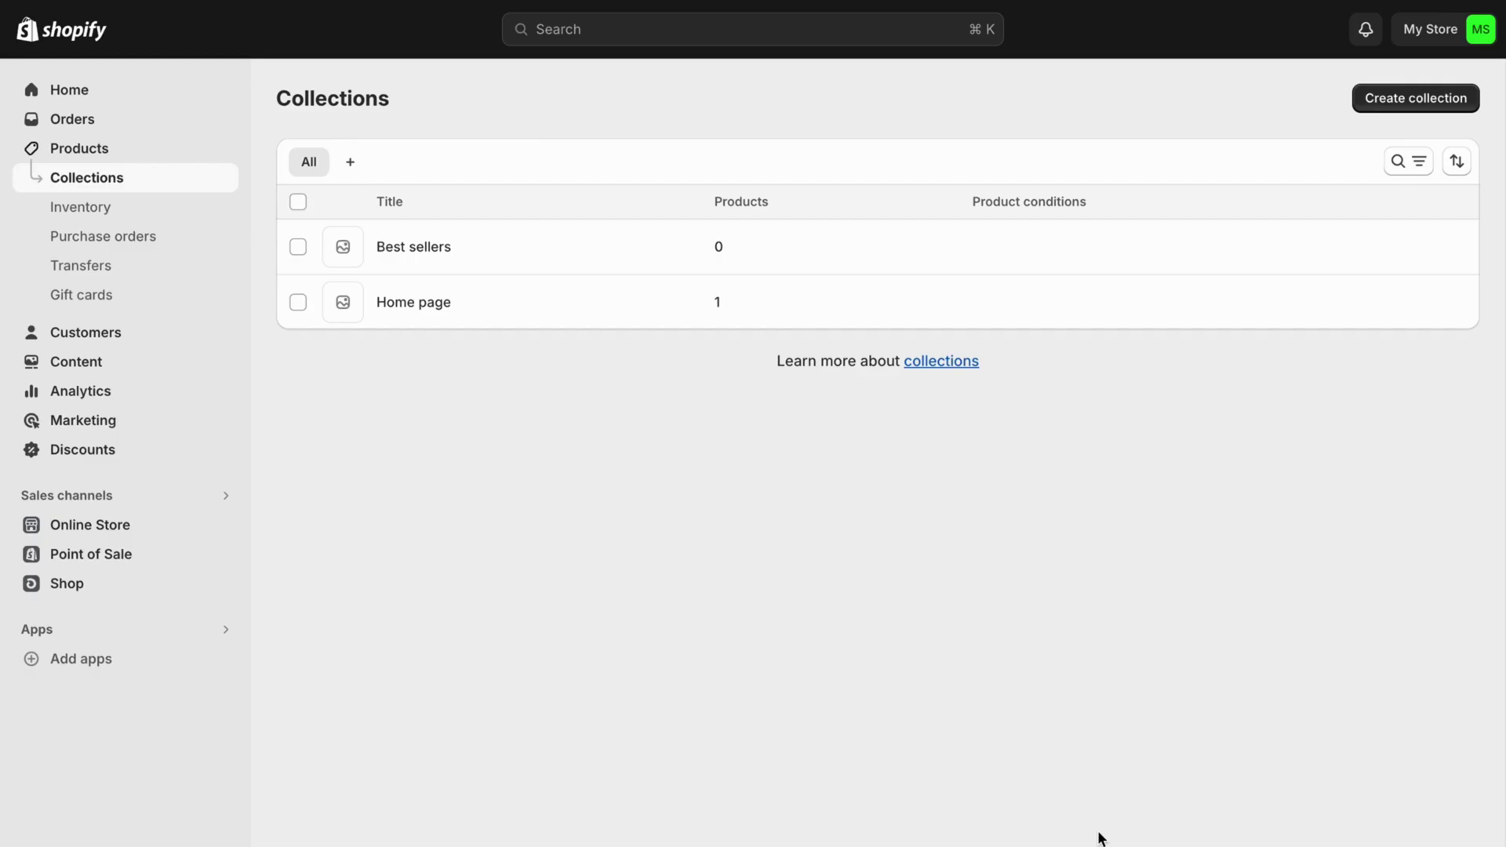
click(1401, 111)
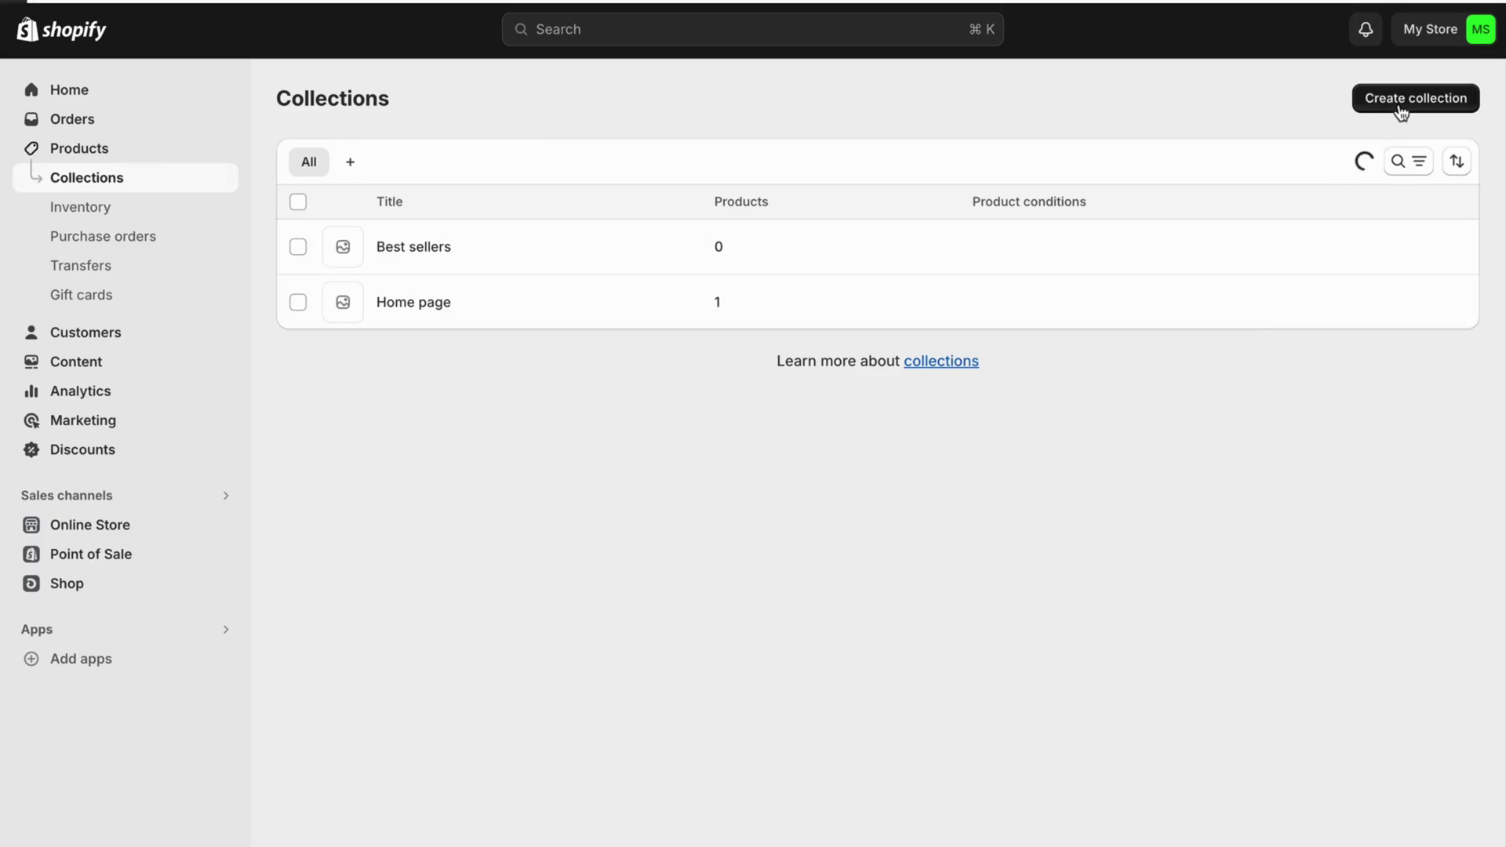
click(736, 205)
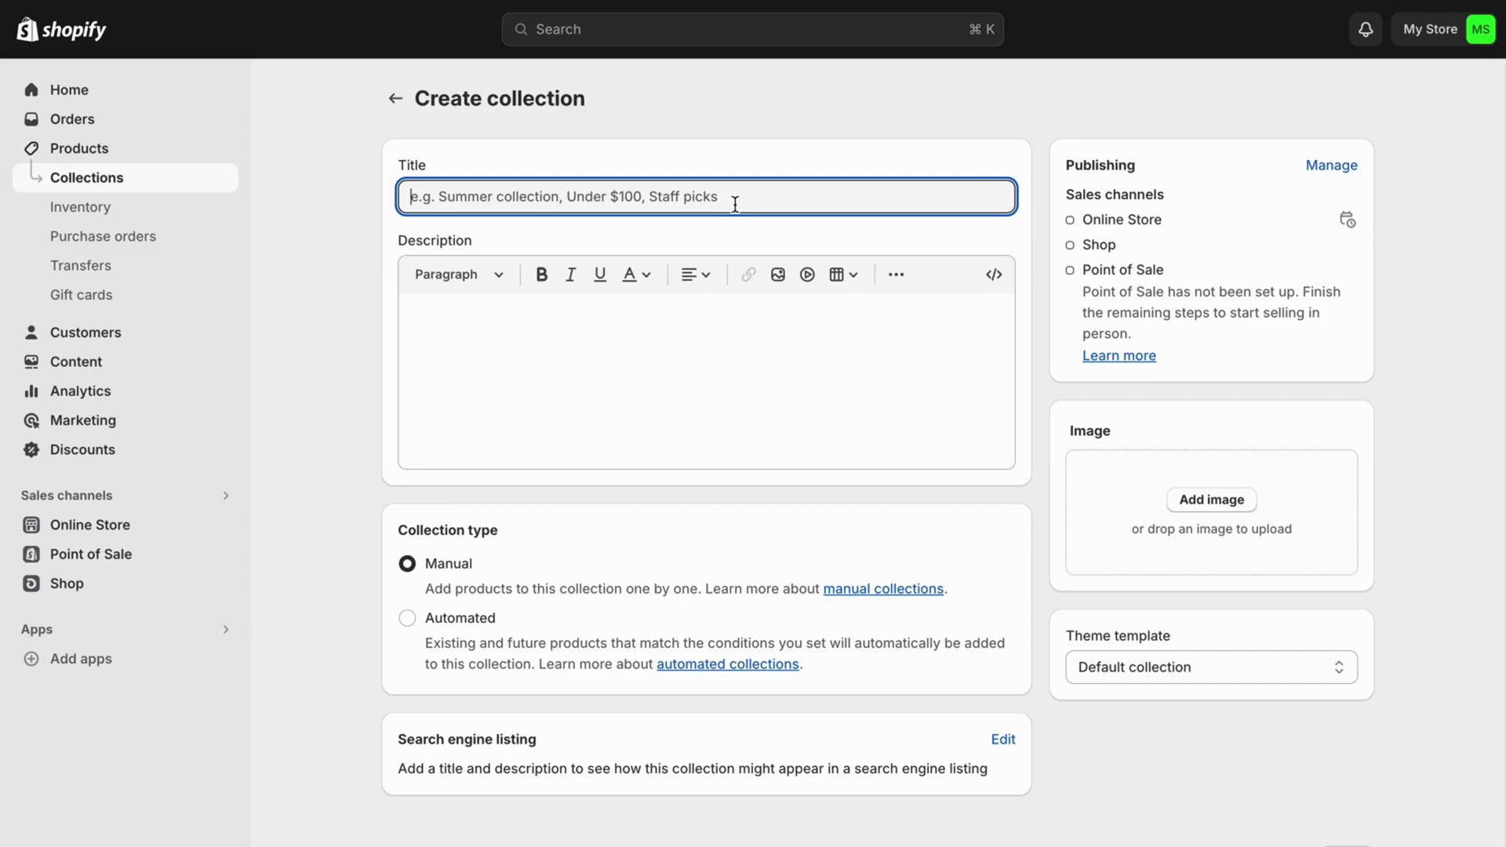
Title the new manual collection 'Best Sellers 2024' and save it
text(Best Sell)
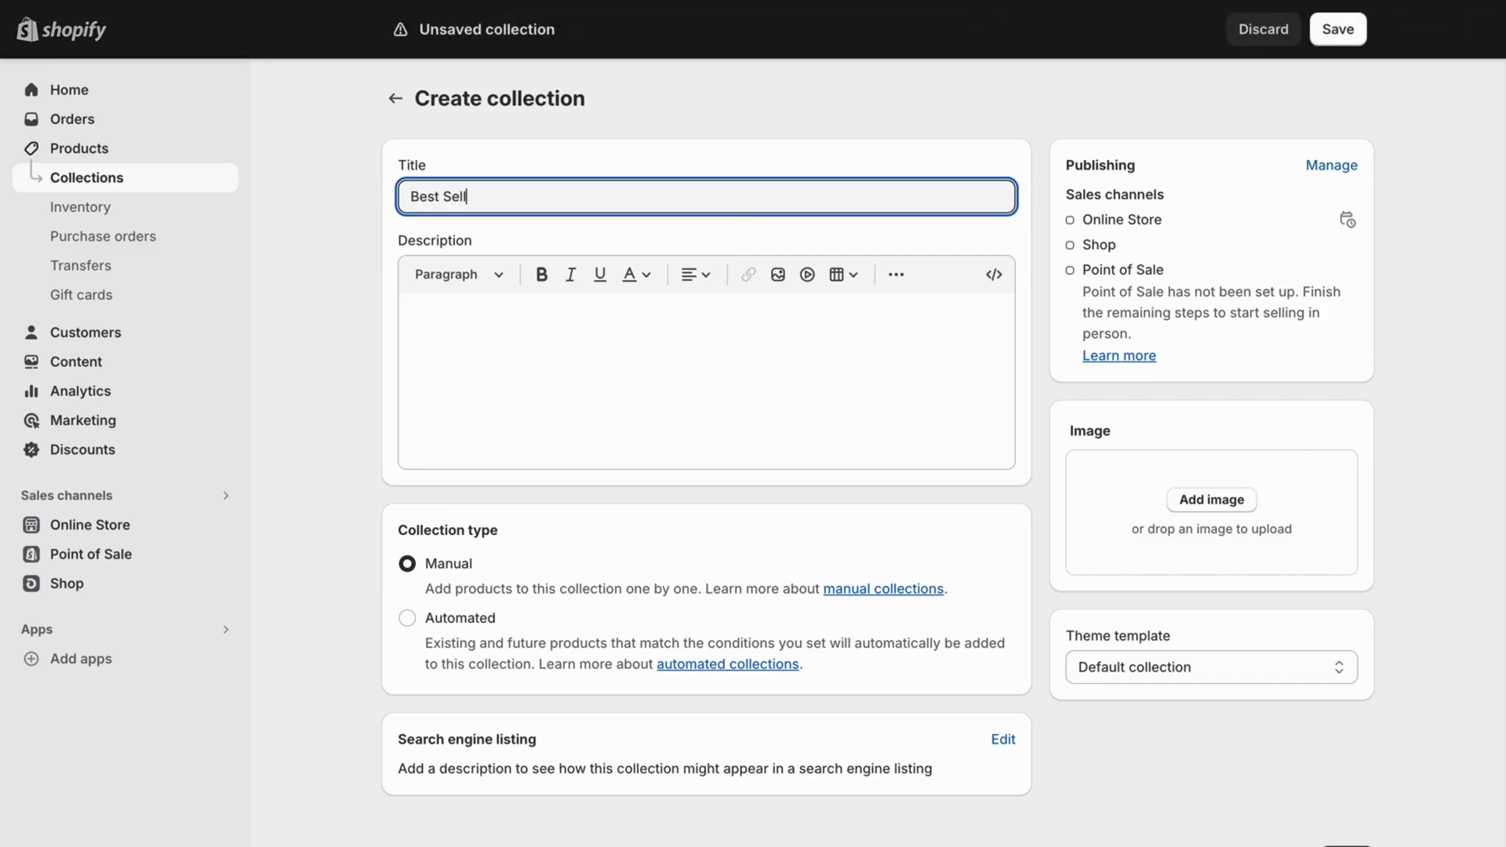
text(ers 2024)
triple_click(557, 198)
click(572, 198)
triple_click(667, 189)
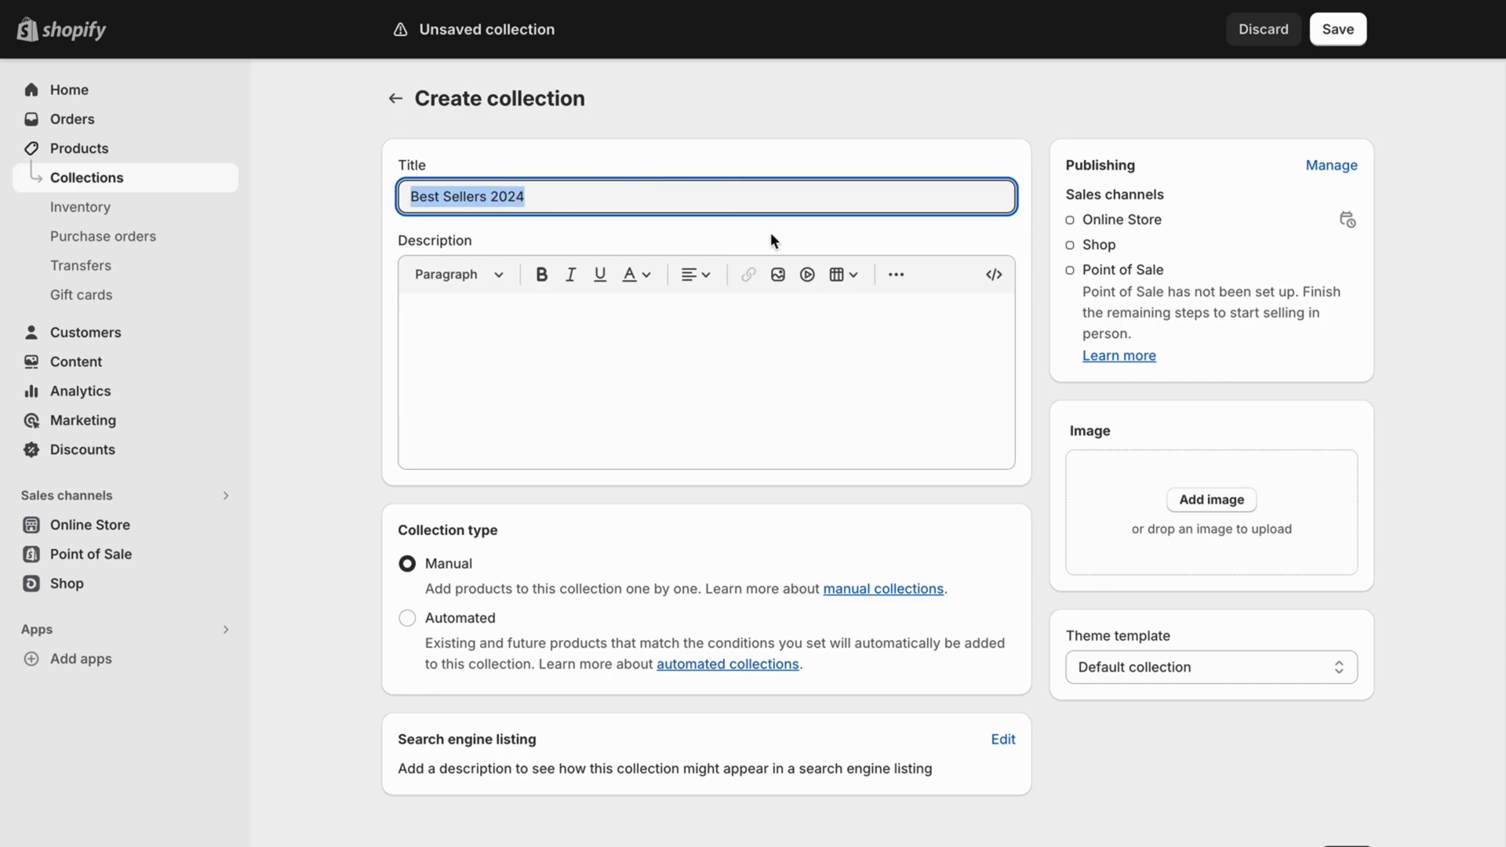
click(1341, 31)
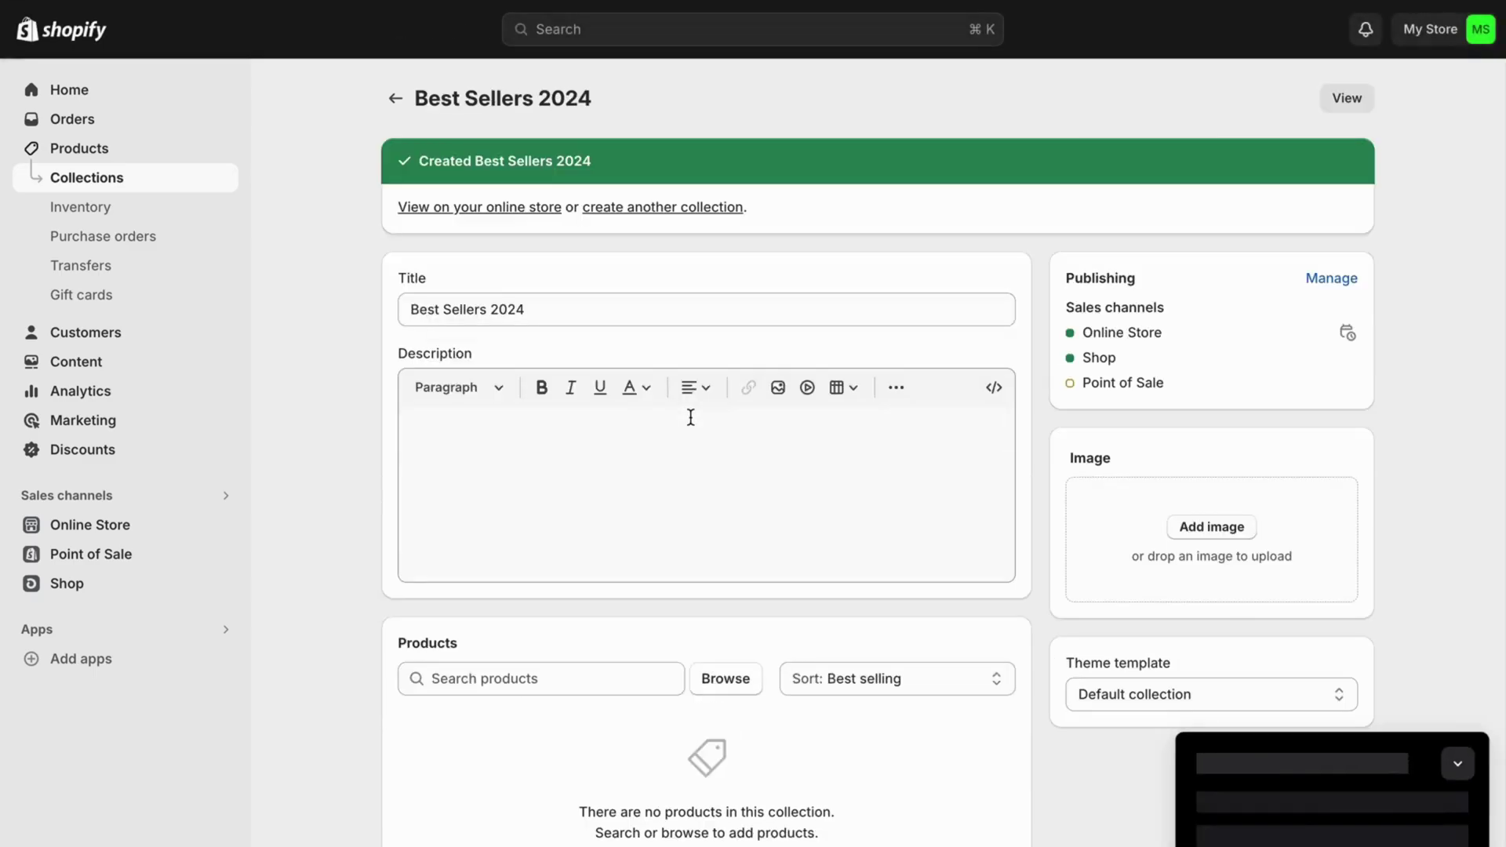
Add 'test product' to the Best Sellers 2024 collection's products
scroll(587, 529, down, 1)
scroll(586, 530, down, 2)
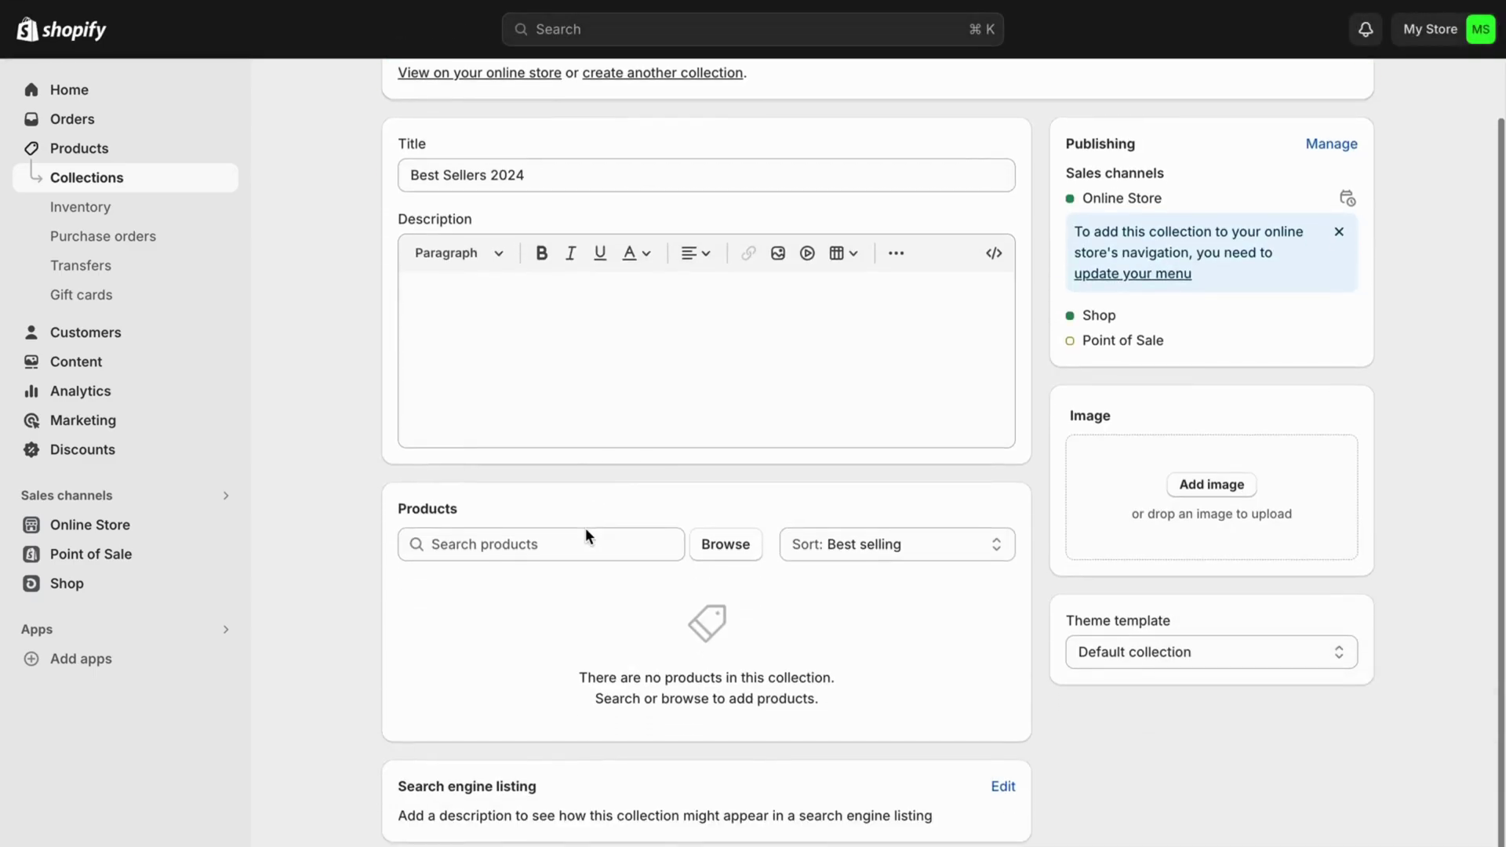
scroll(586, 531, up, 2)
scroll(586, 531, down, 1)
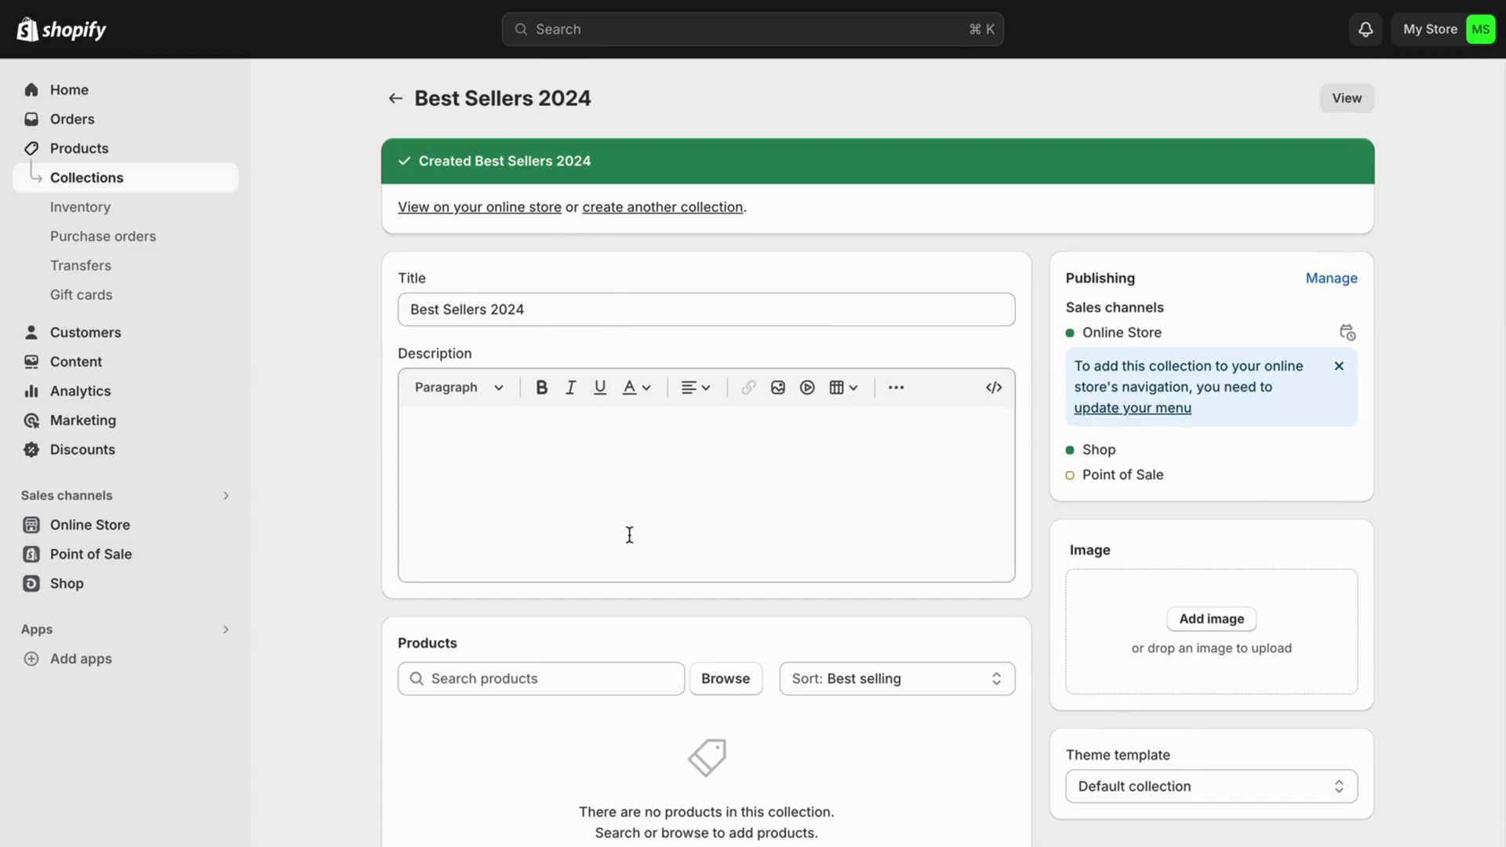
scroll(630, 535, down, 2)
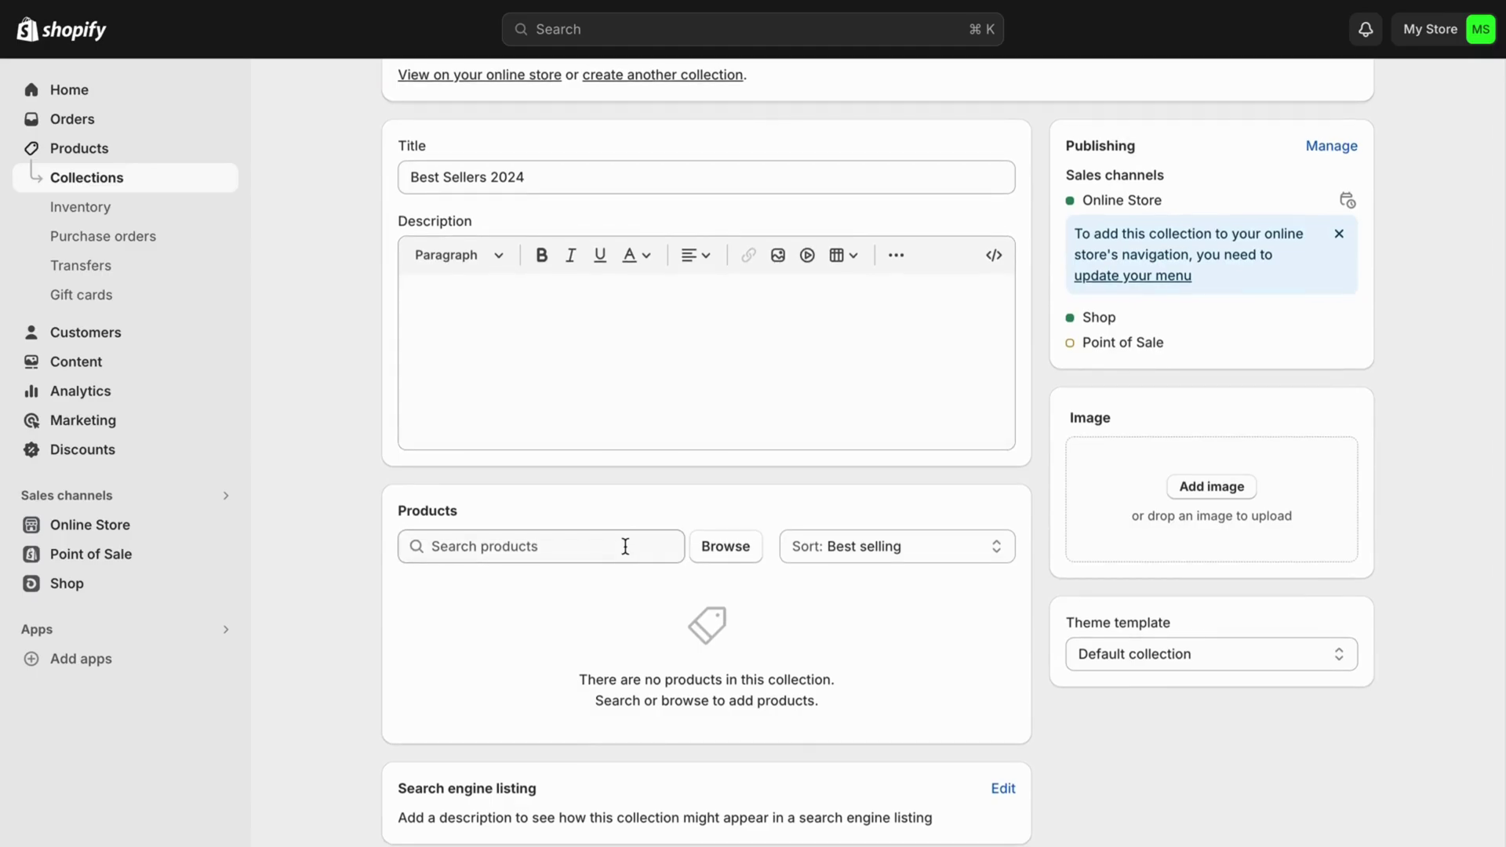
click(728, 554)
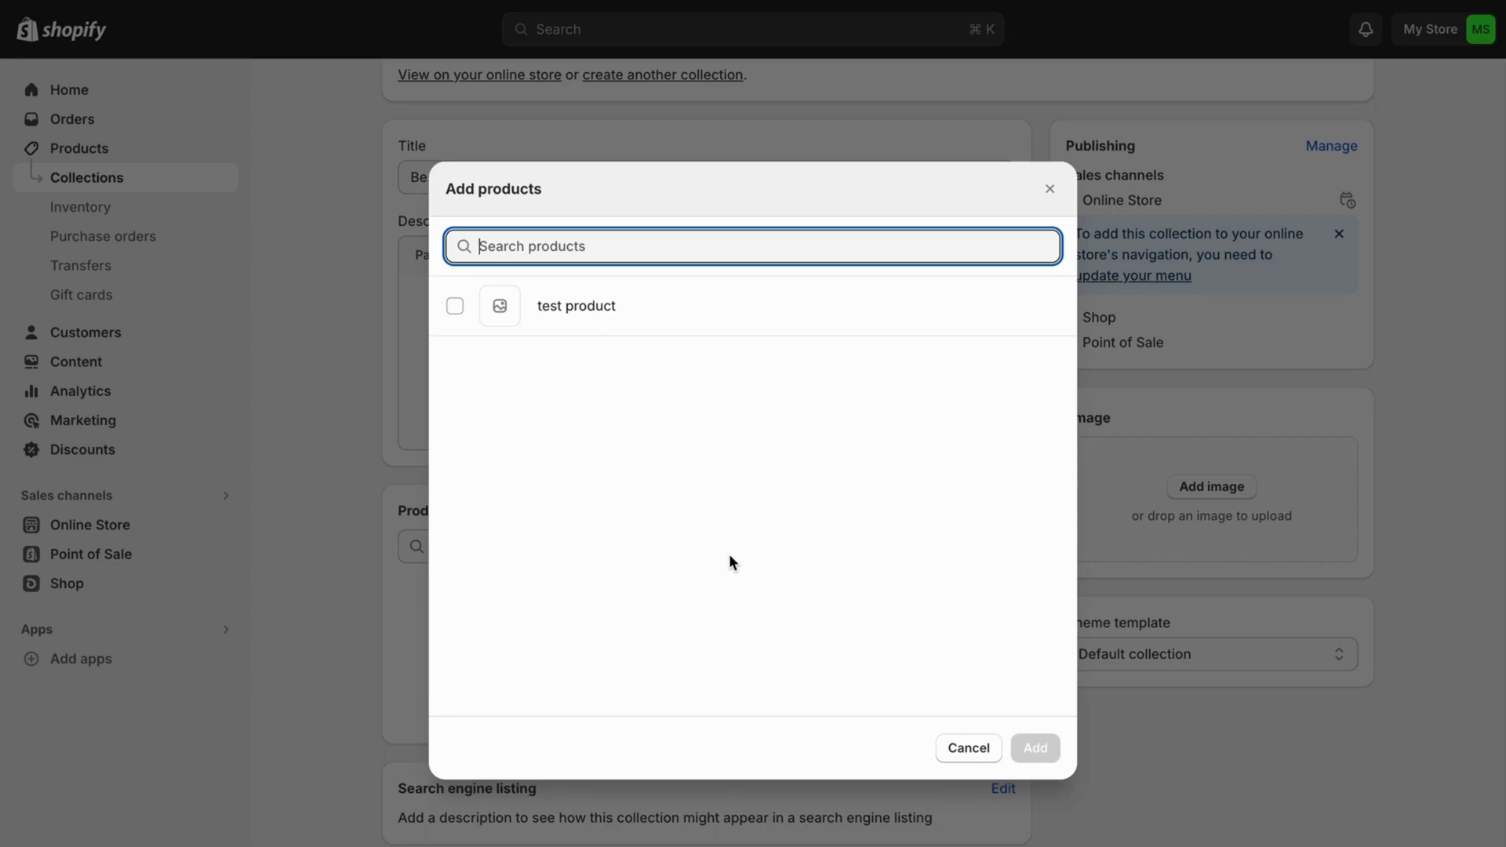
click(455, 307)
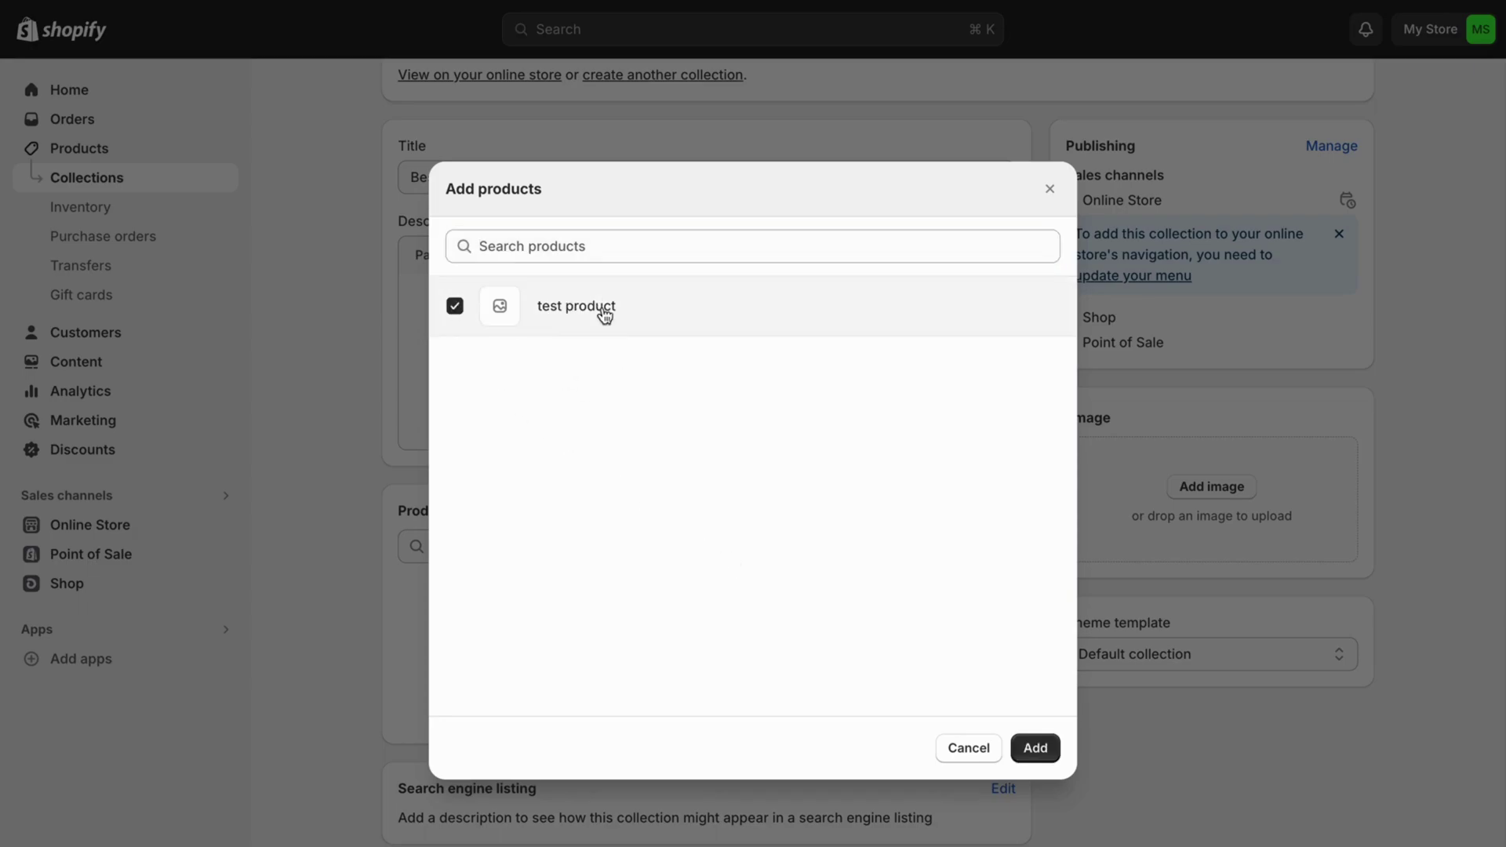
click(1034, 748)
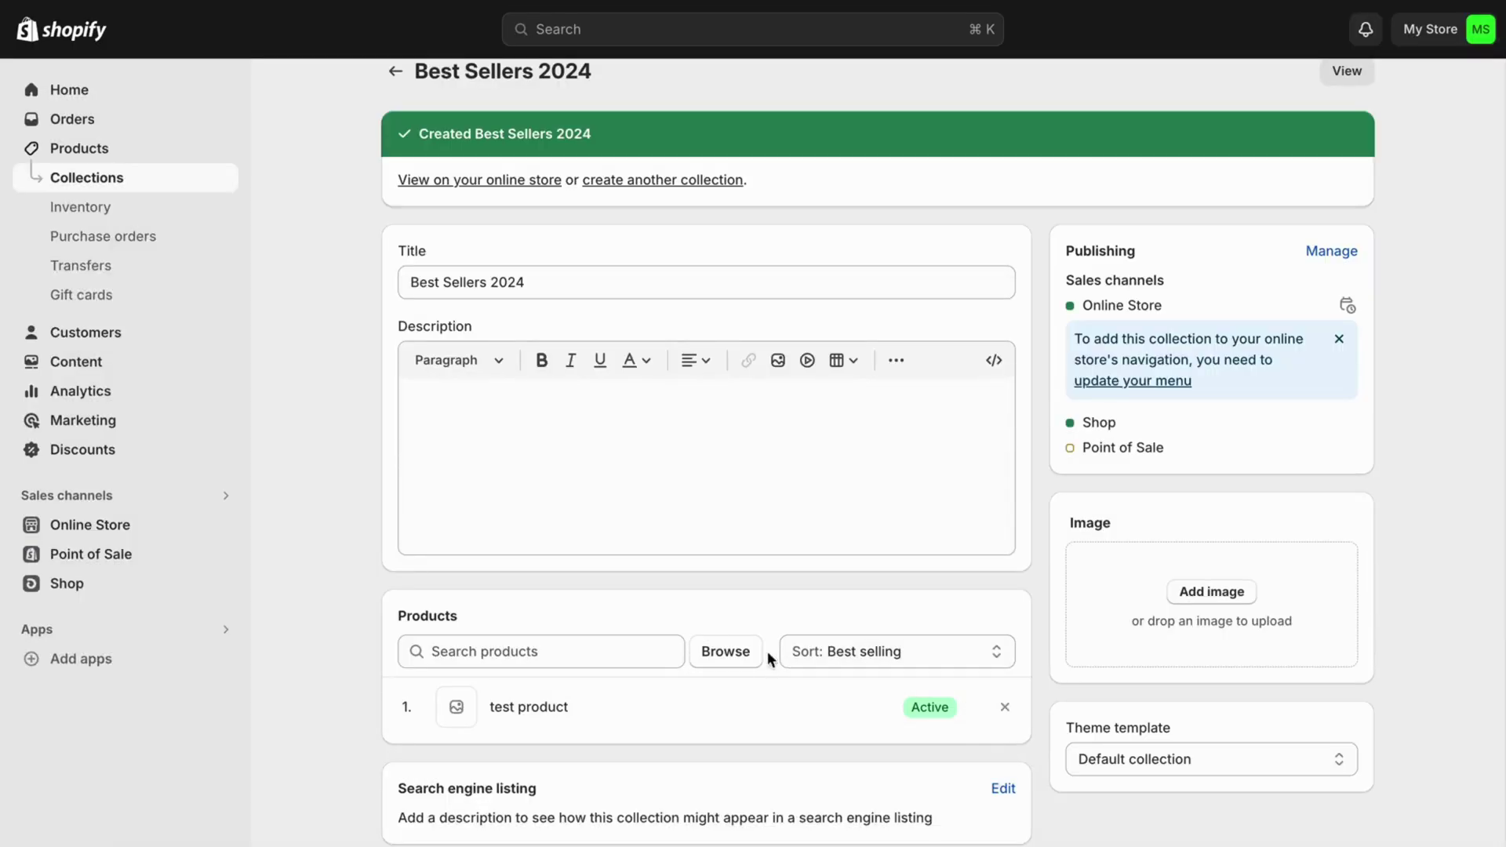
click(723, 651)
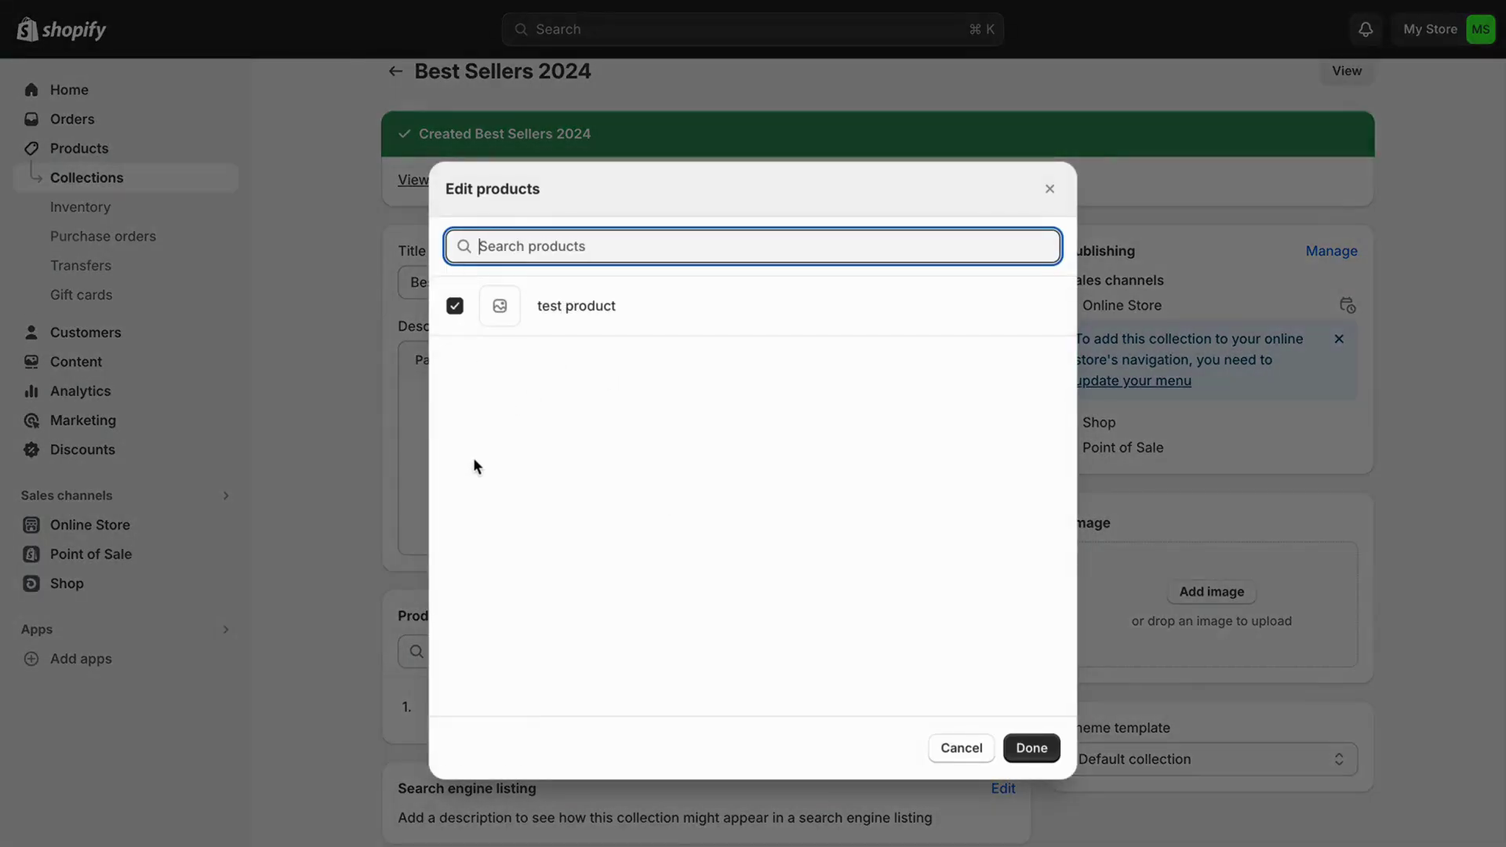
click(1029, 745)
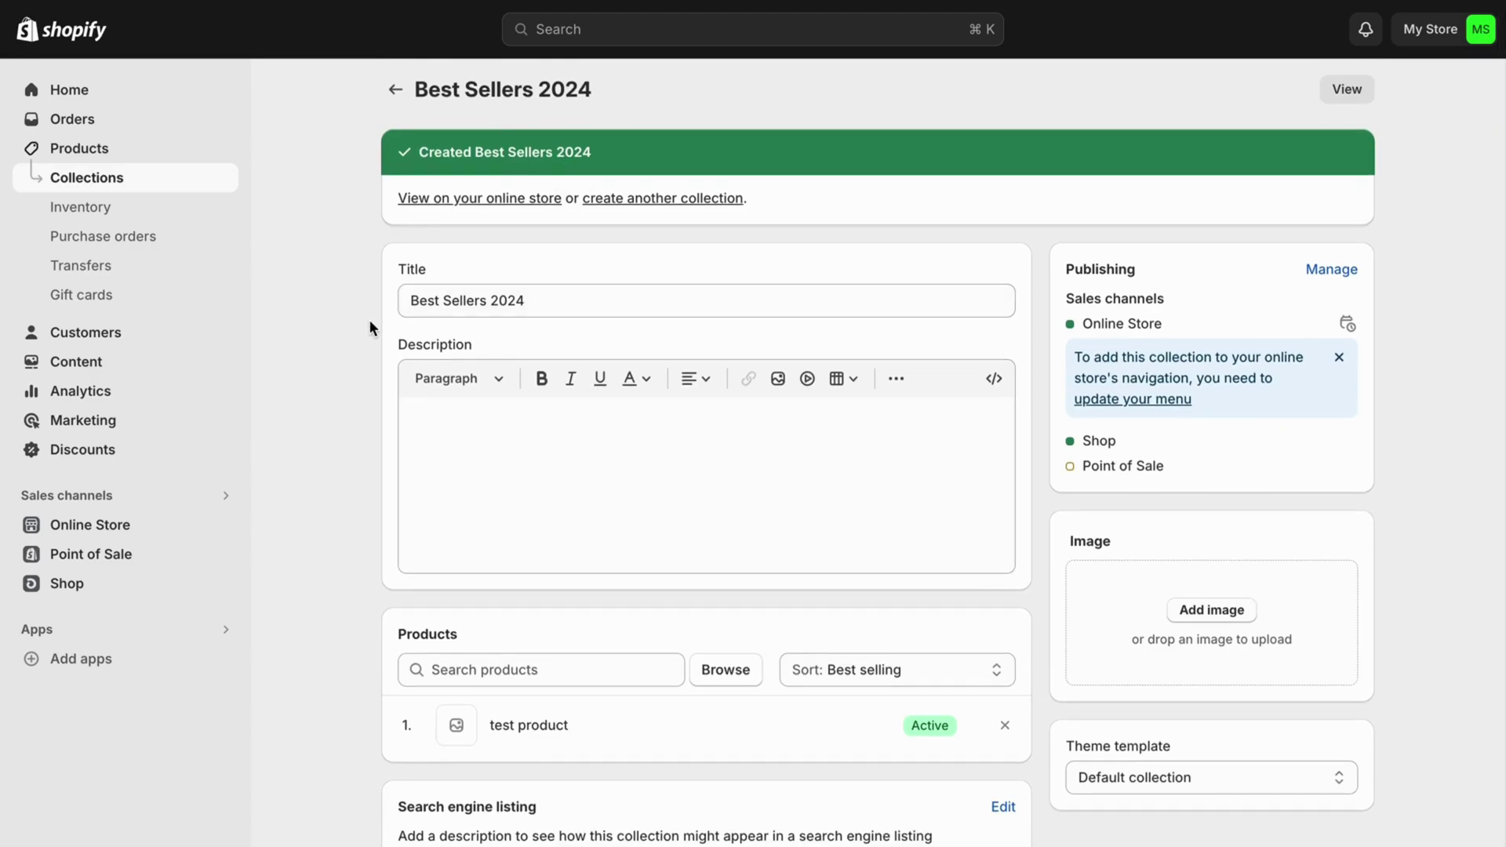
Open the live Dawn theme's Home page in the theme editor
click(78, 528)
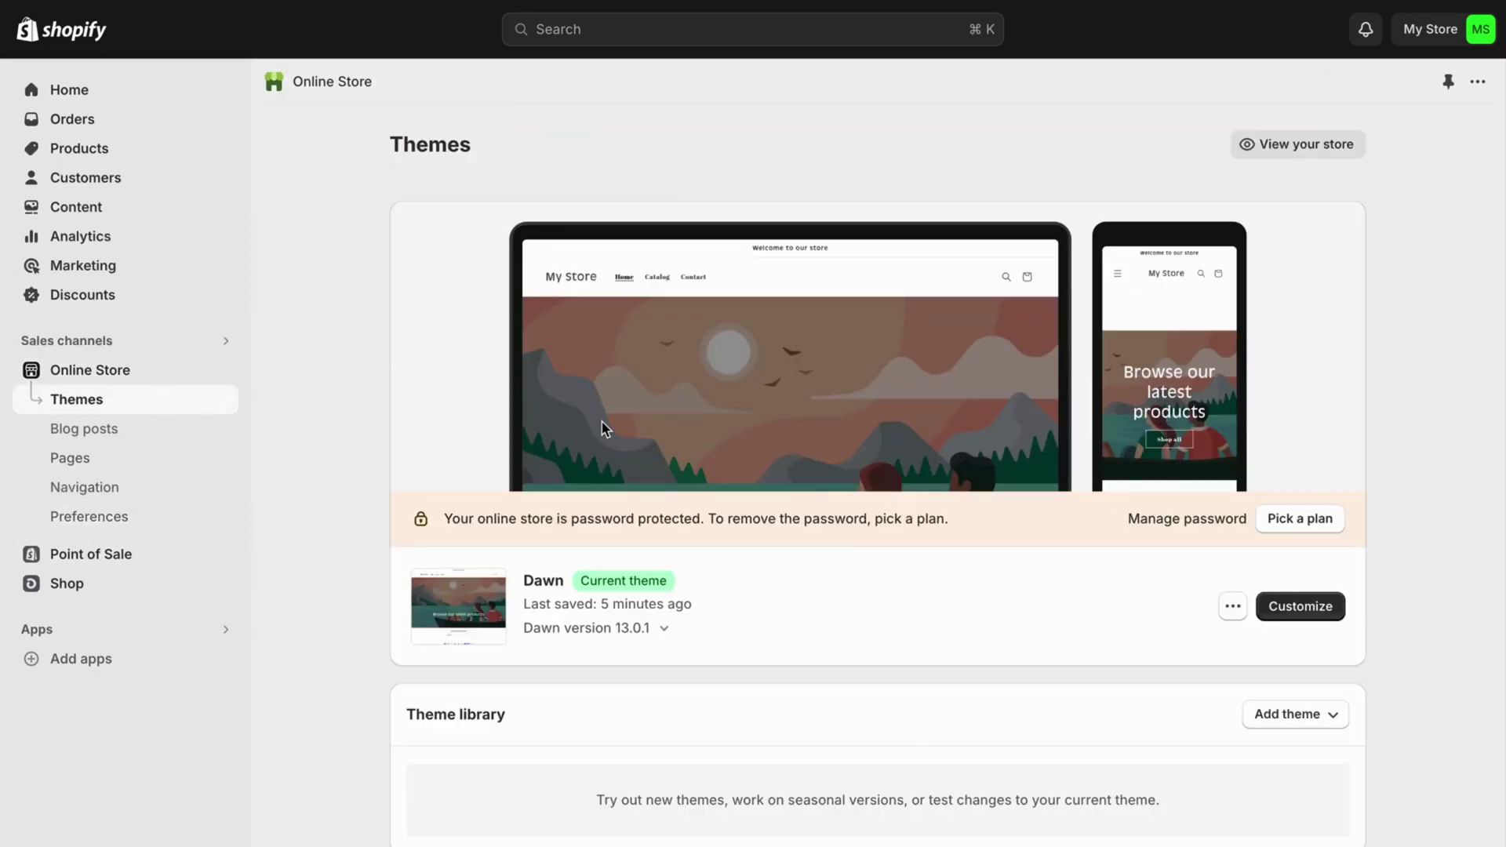
click(1298, 608)
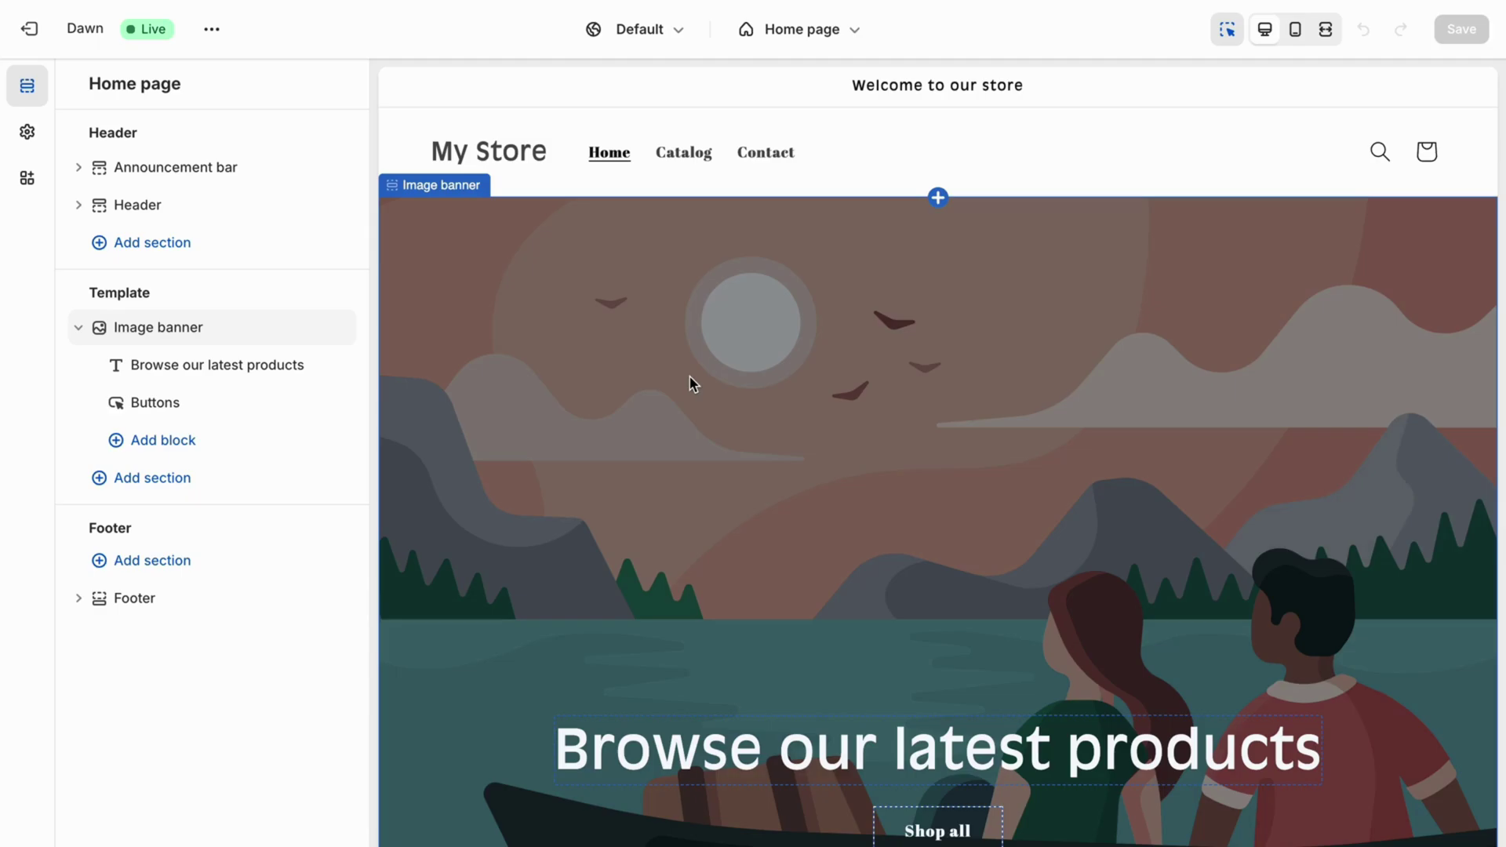
Scroll the home page preview to inspect the Image banner and the sections below it
scroll(694, 384, down, 4)
scroll(694, 385, up, 4)
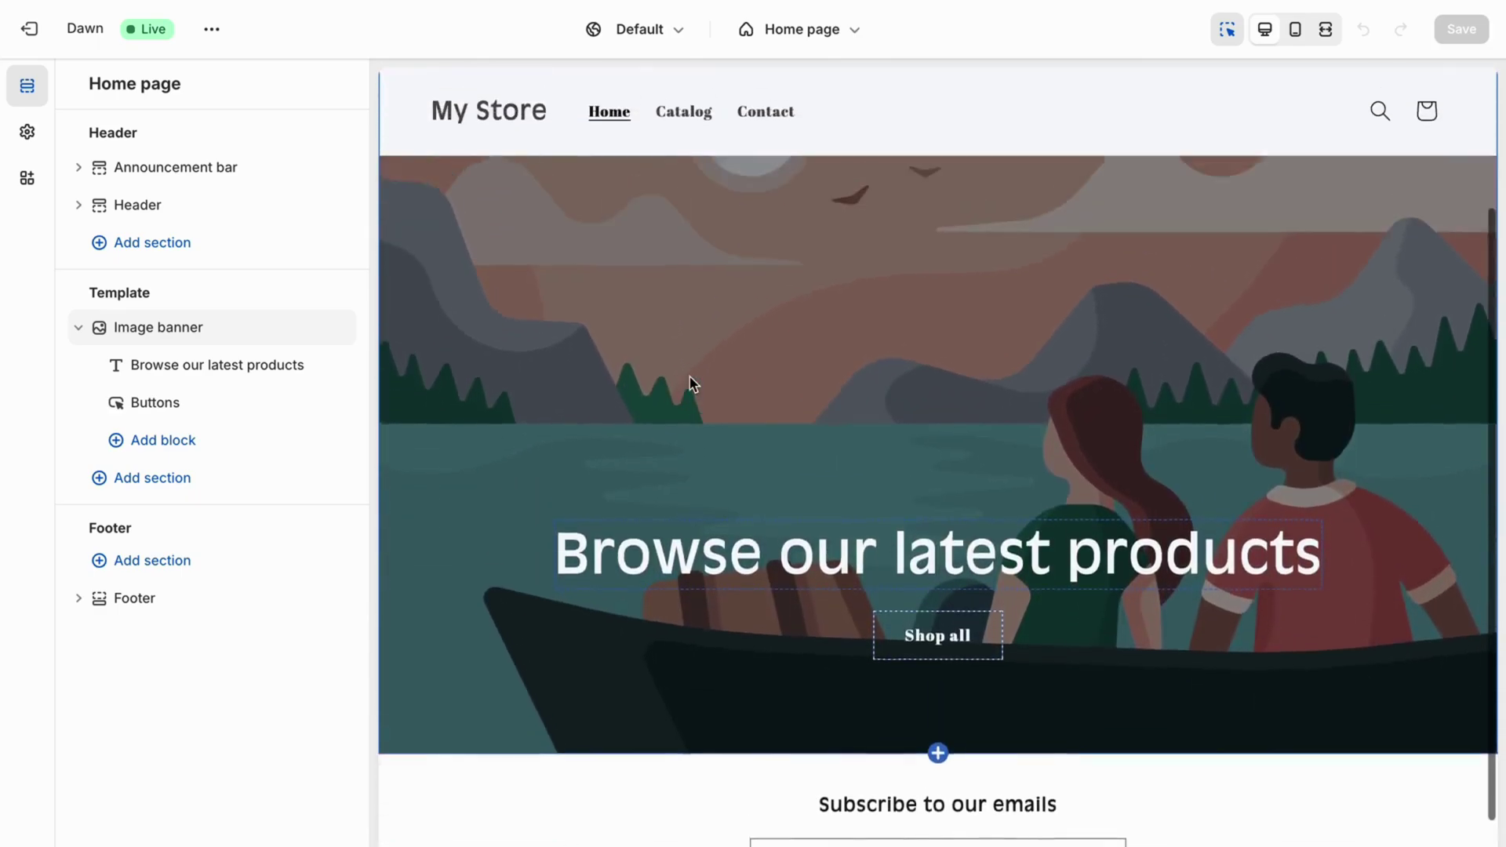
scroll(693, 384, down, 5)
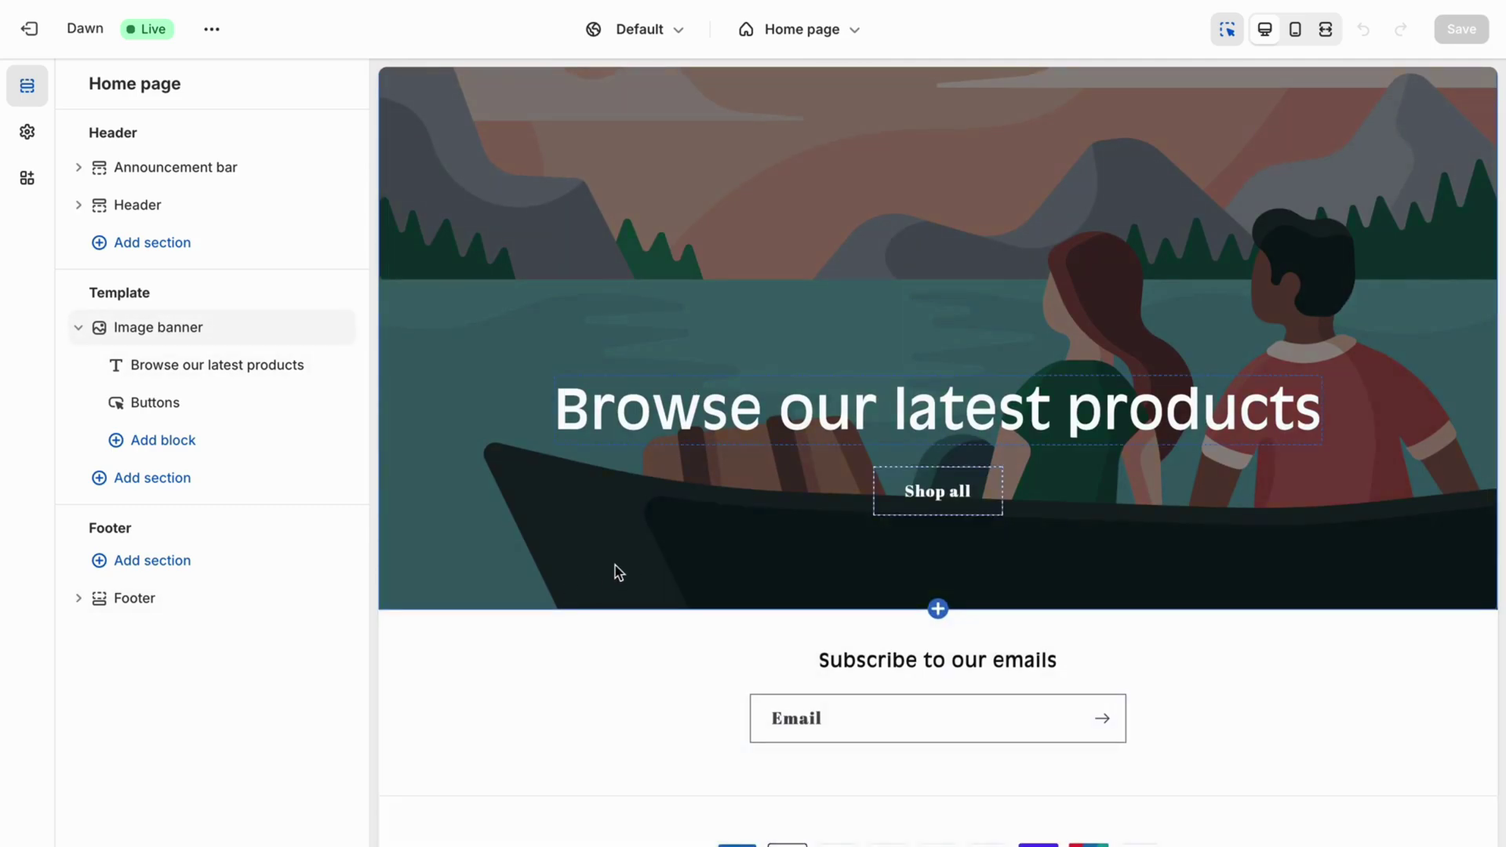
scroll(617, 572, up, 1)
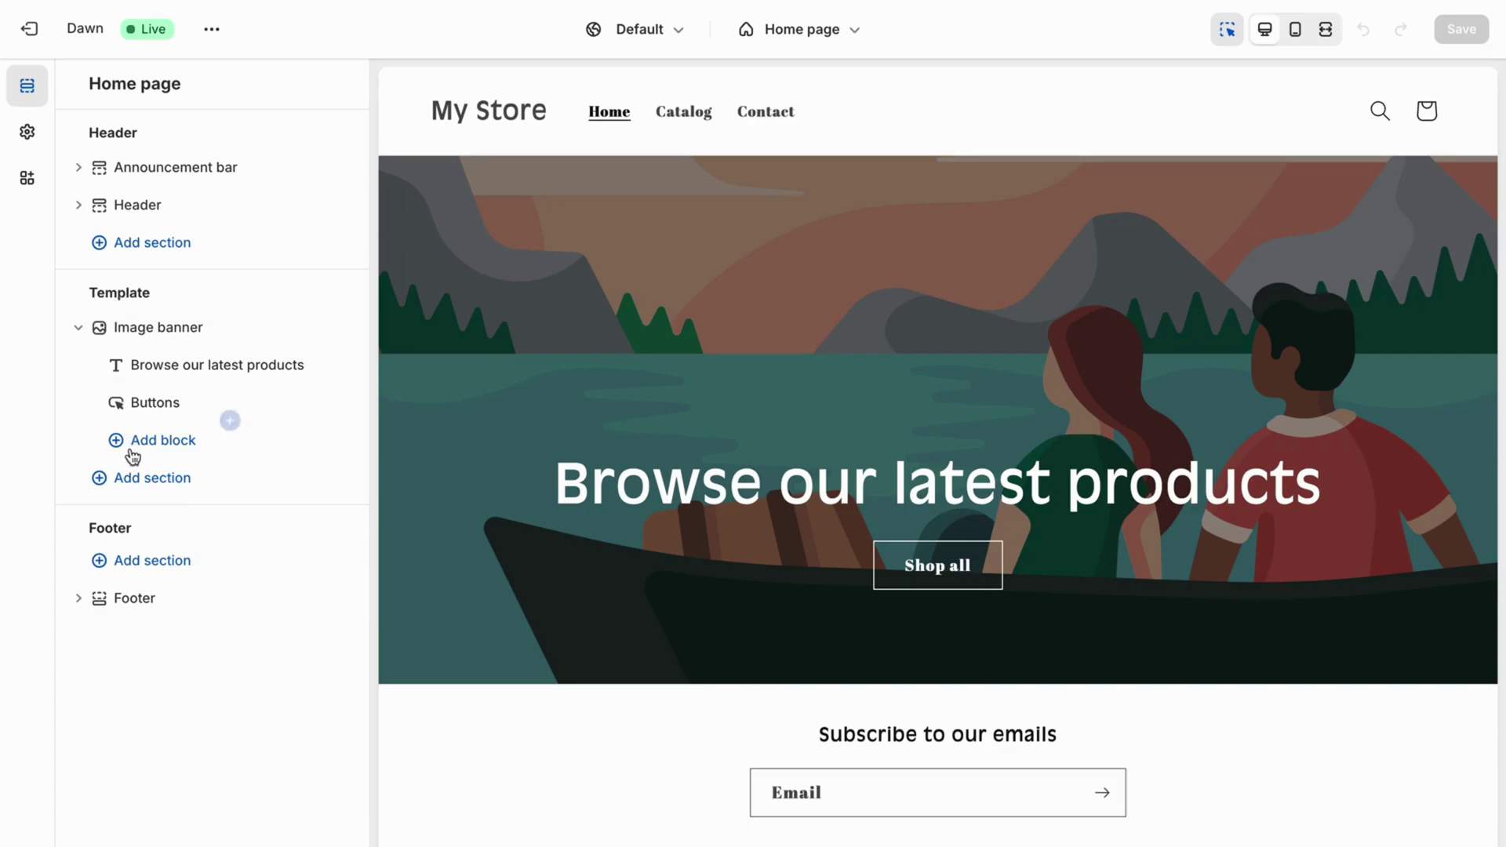
Add a Featured collection section after the Image banner and select its heading text
click(138, 487)
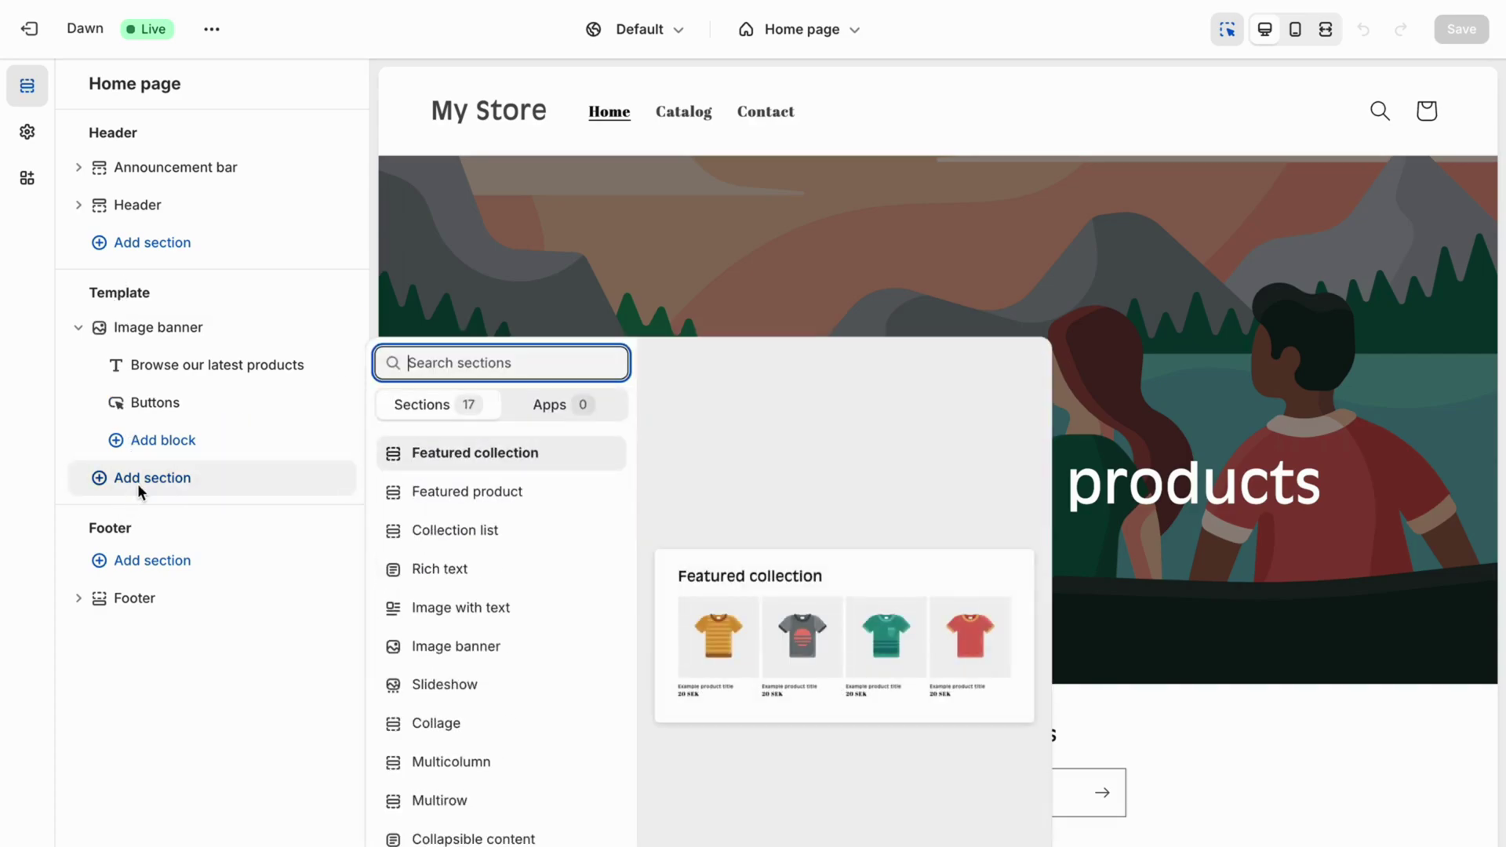
click(486, 455)
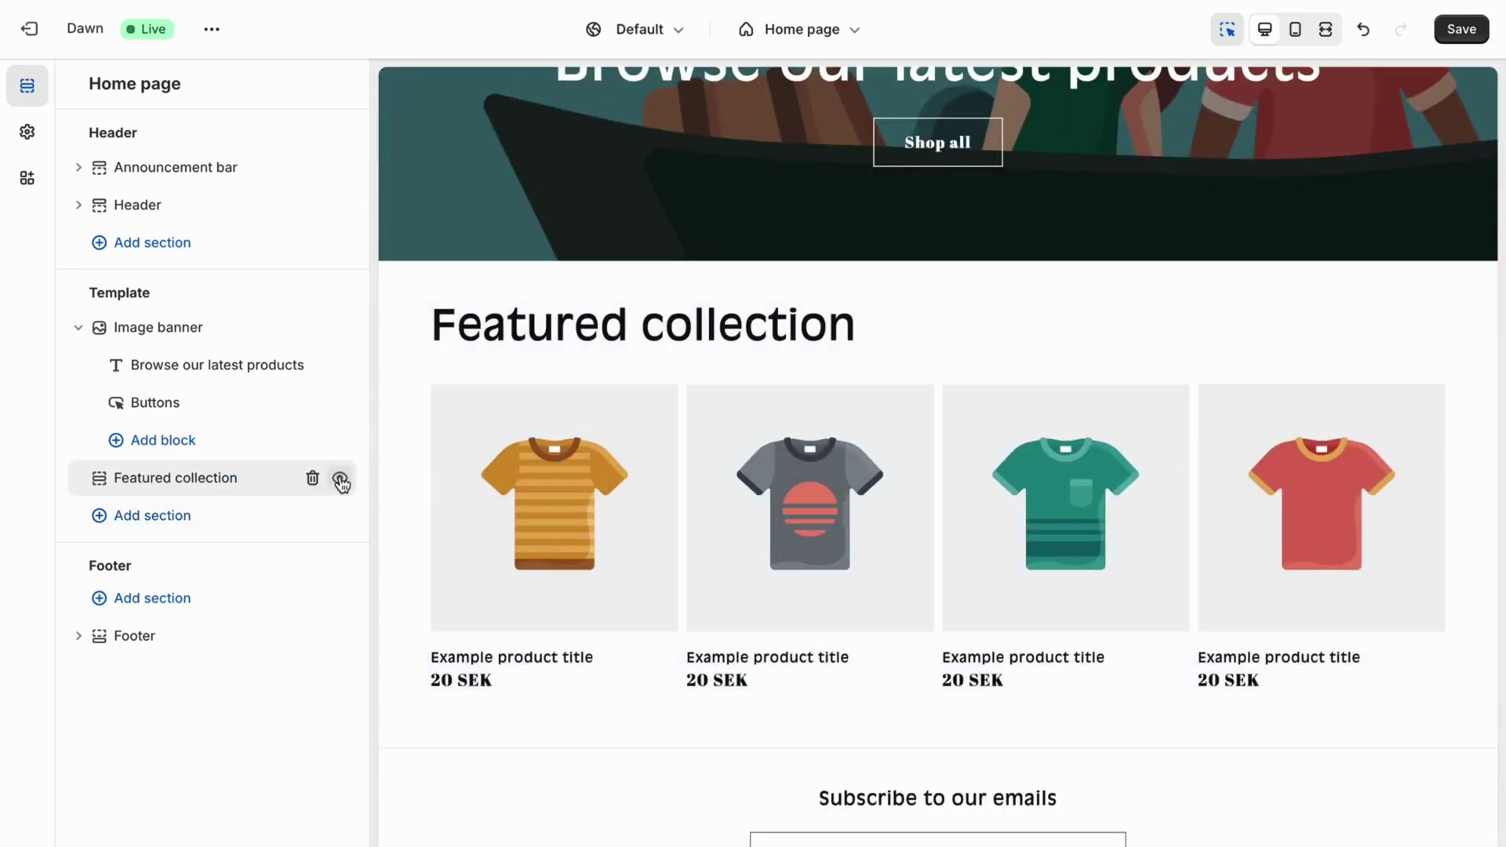
click(188, 478)
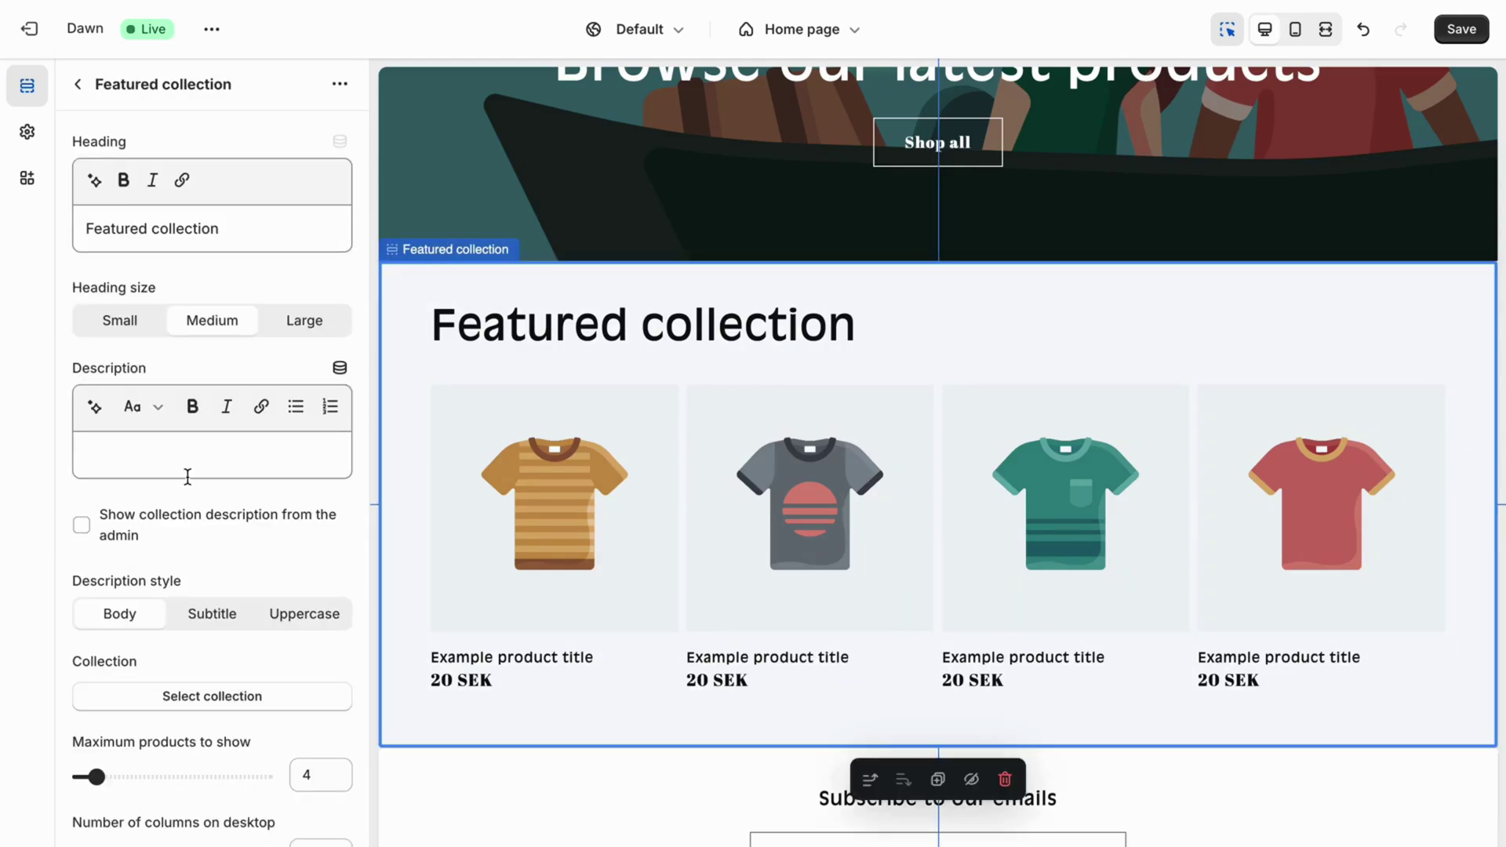
triple_click(230, 221)
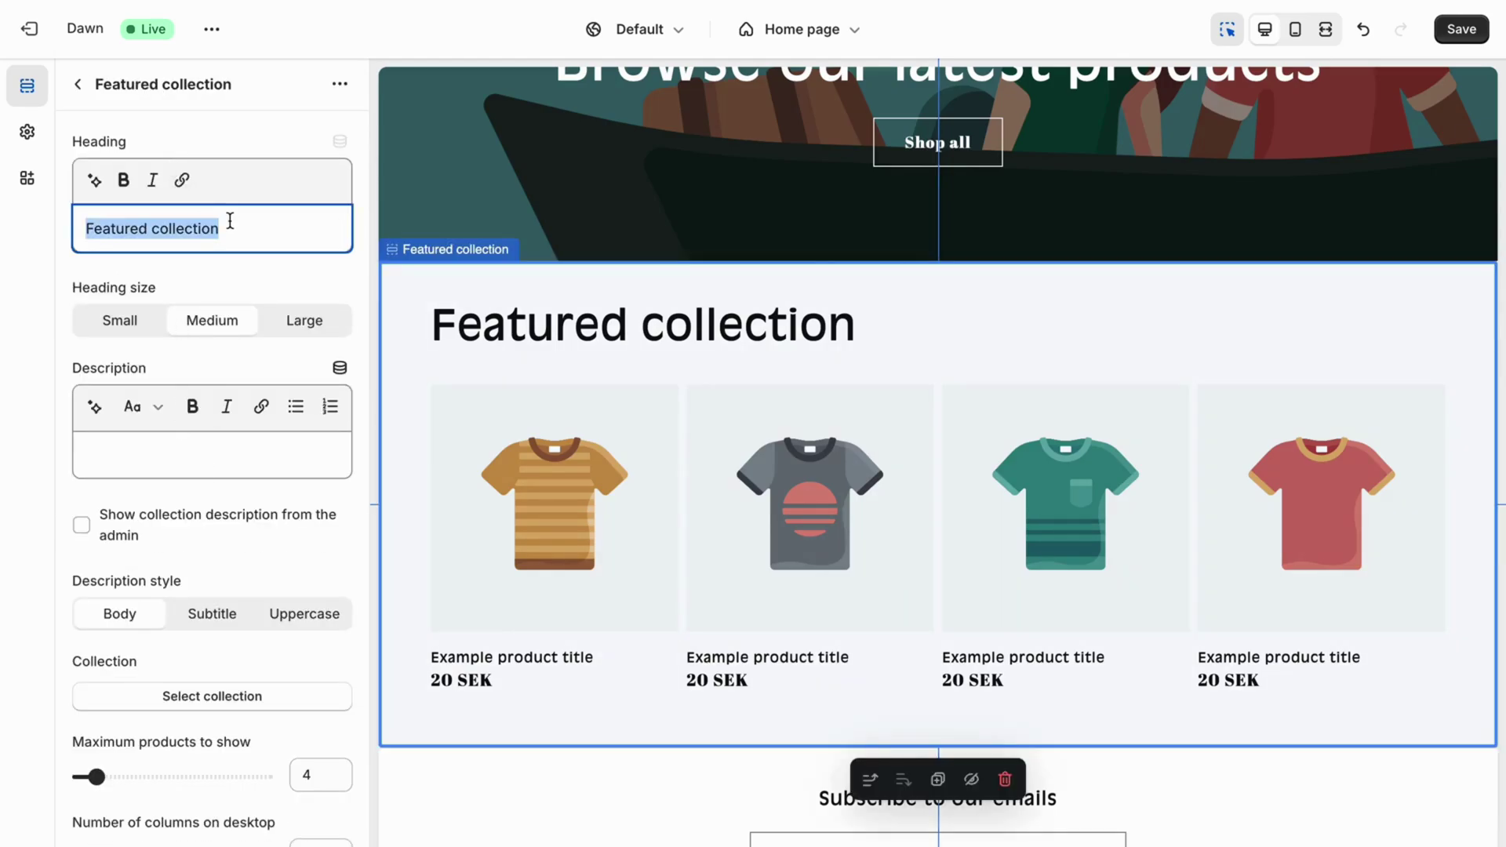
Set the section heading to 'Best Sellers' with Large heading size
text(bes)
key(BackSpace)
key(BackSpace)
key(BackSpace)
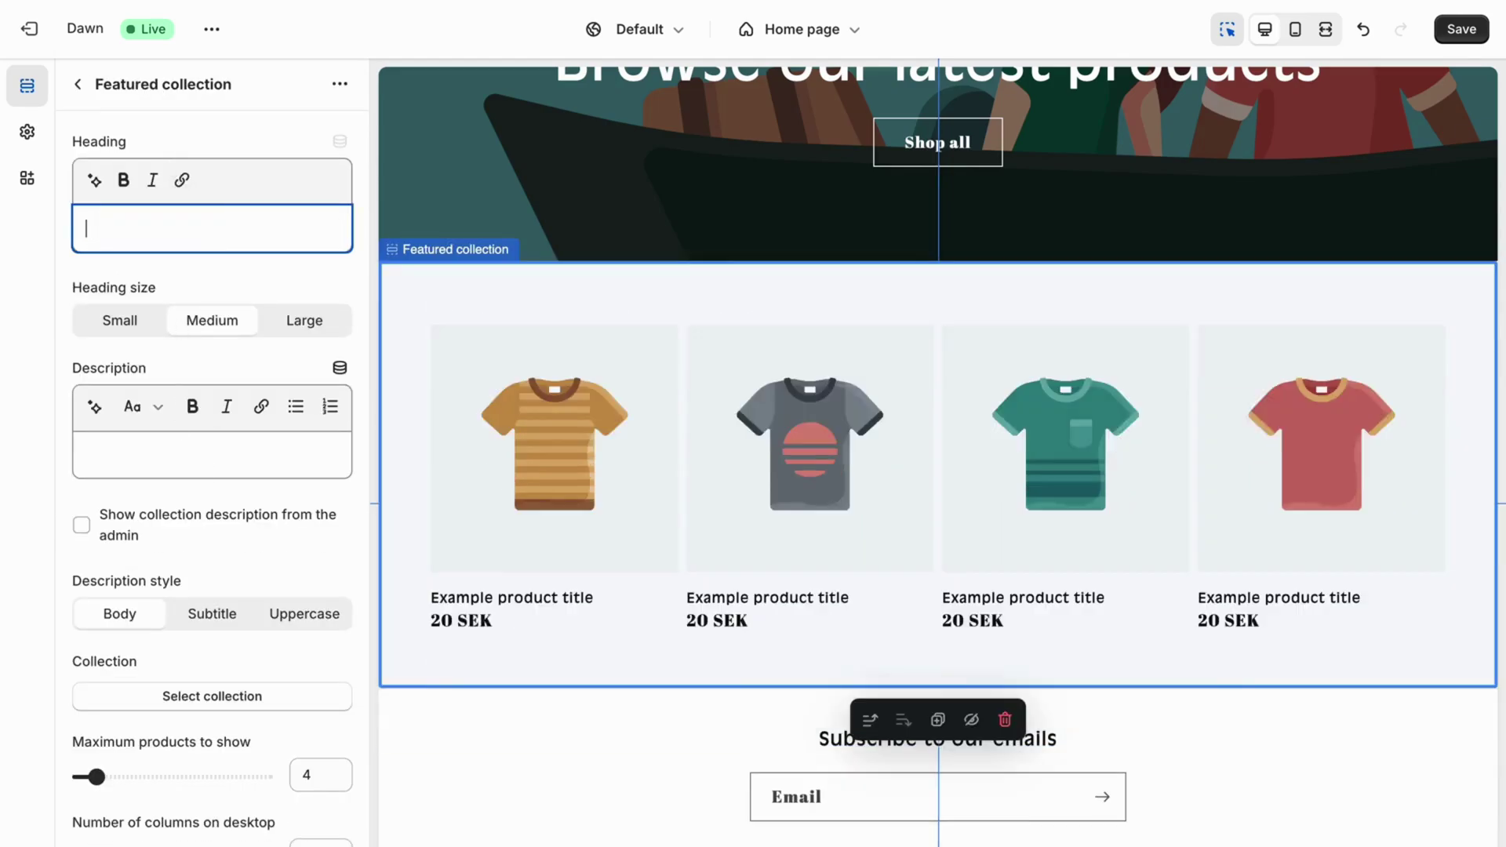
text(Best Sellers)
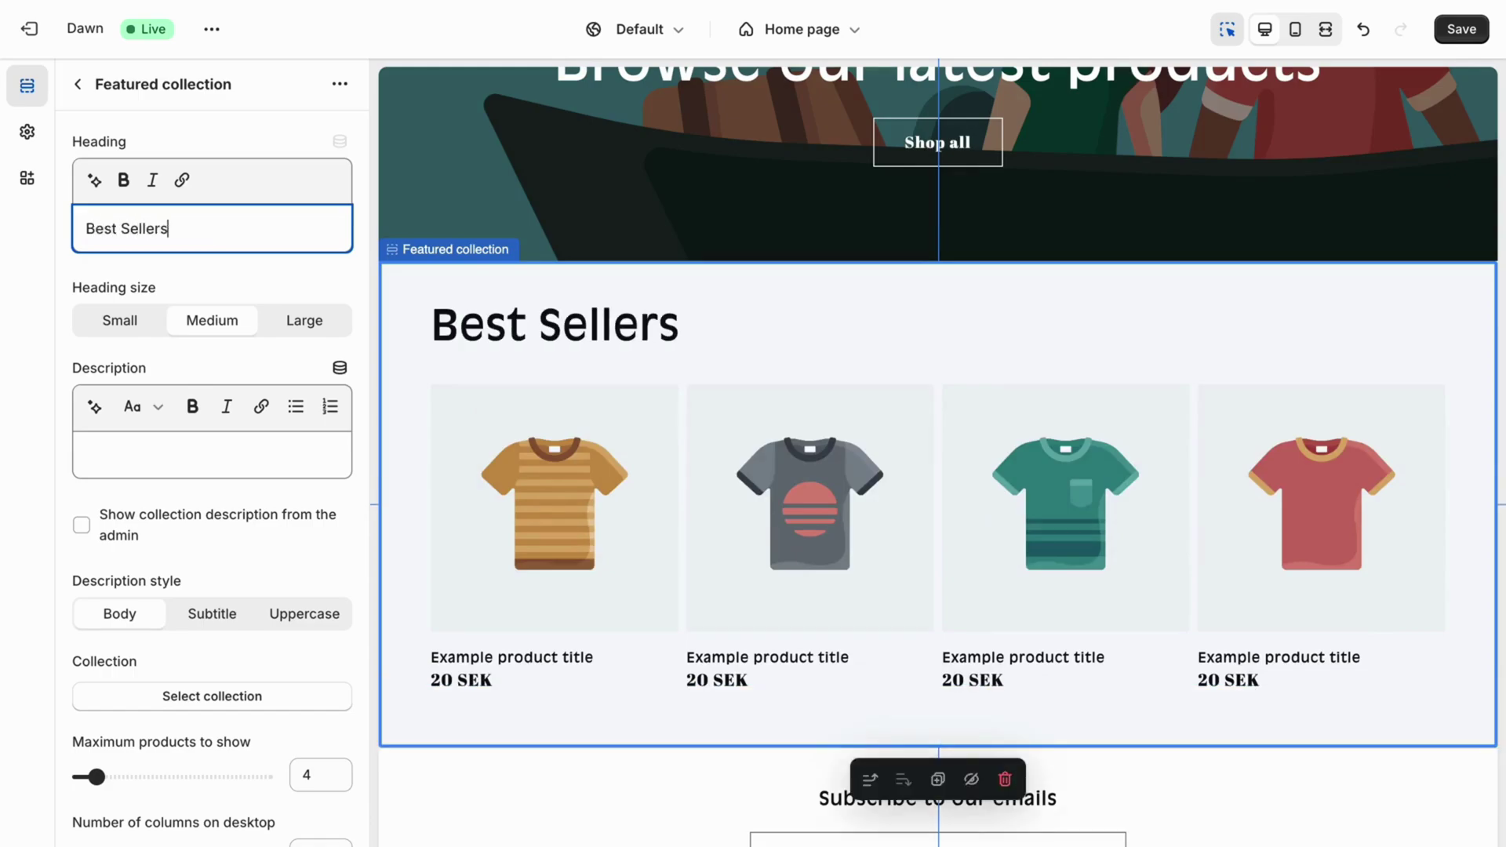
click(124, 327)
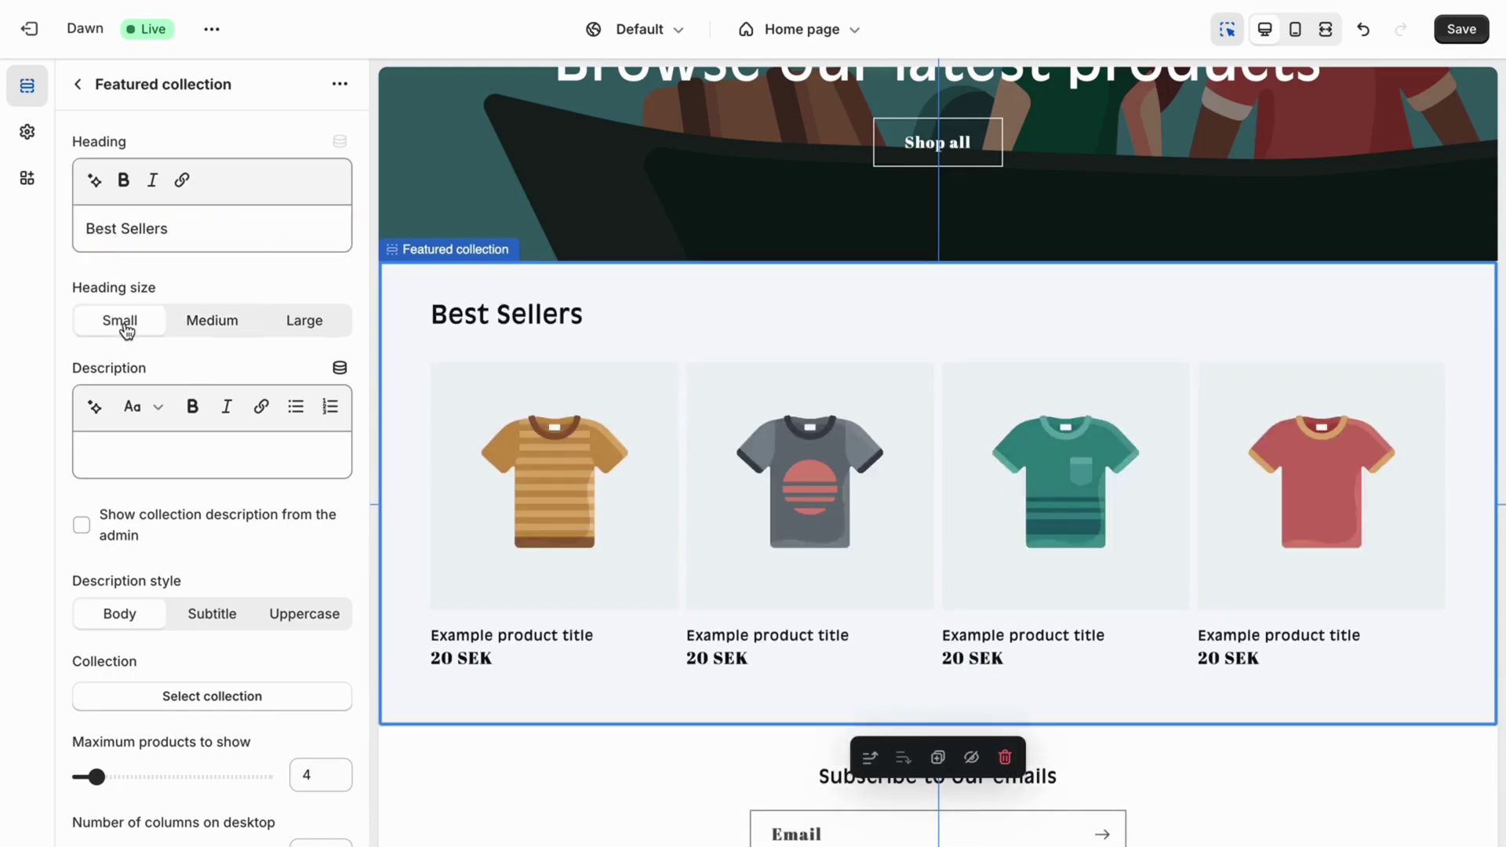
click(205, 321)
click(306, 322)
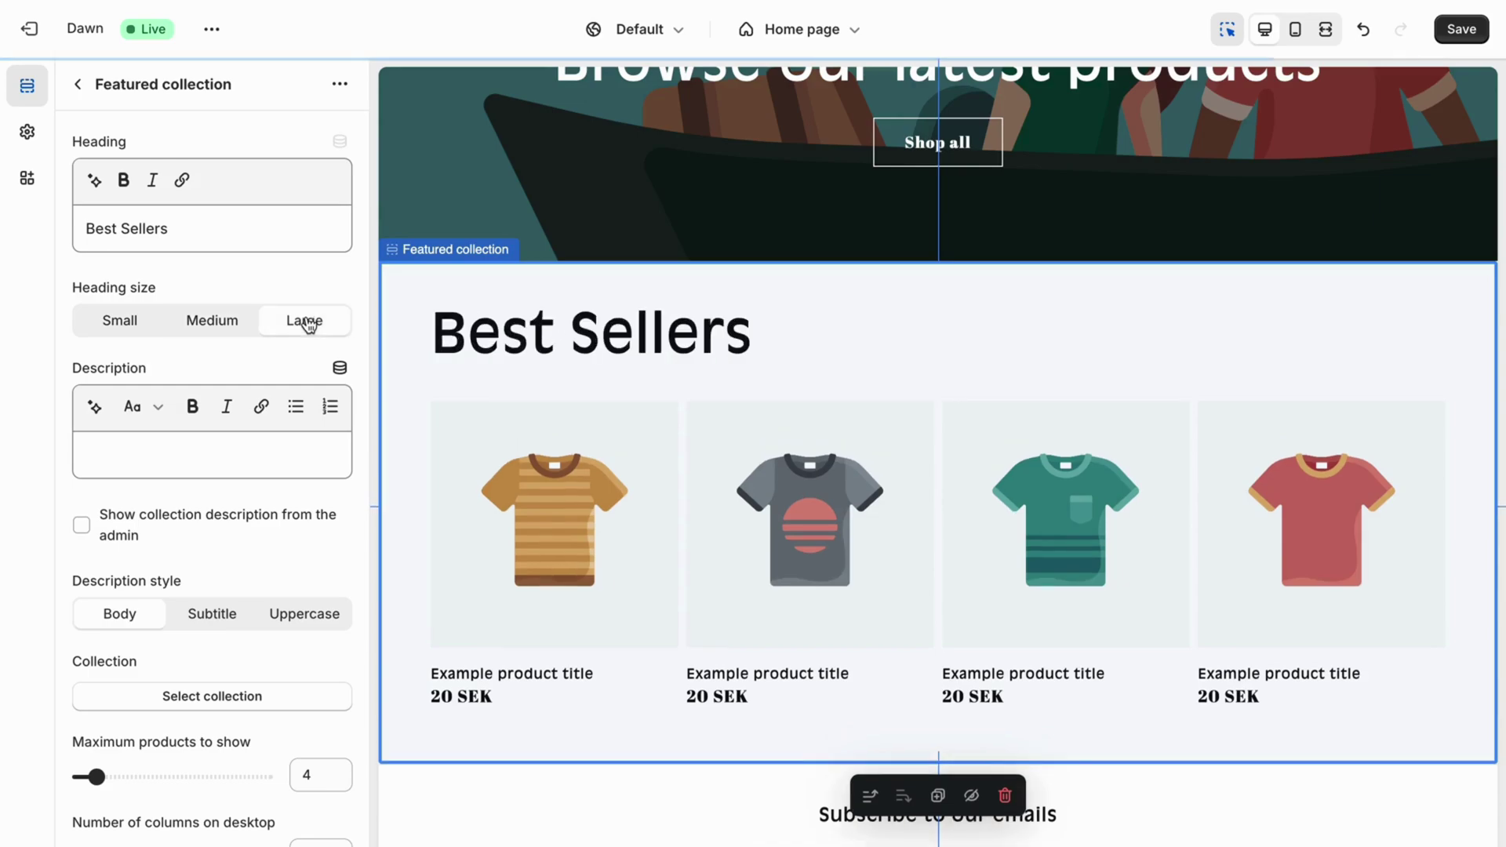
Add the description 'This is our best sellers' below the heading
click(224, 455)
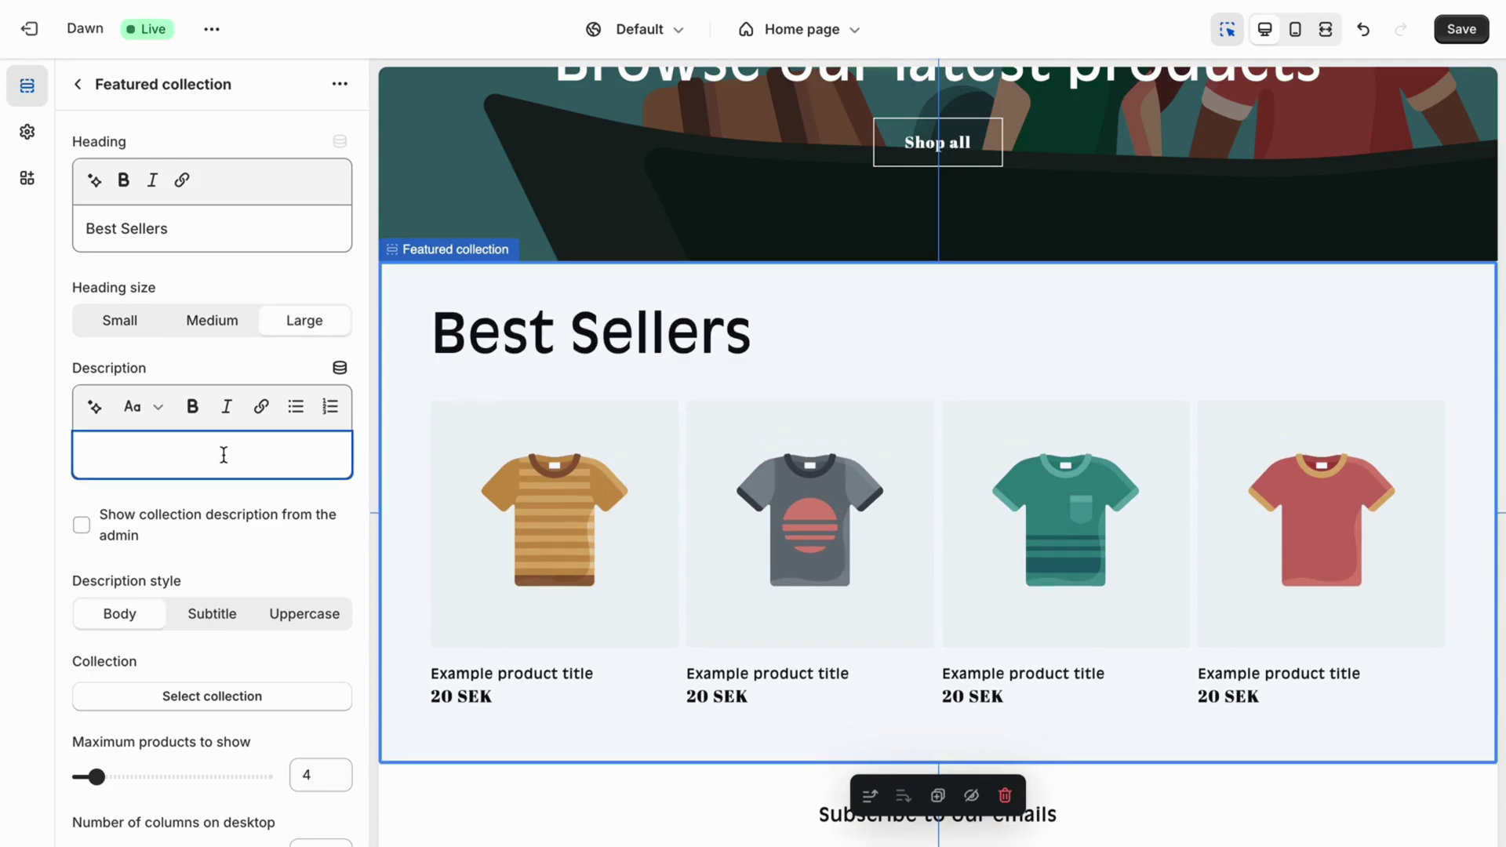
text(This is our best sellers)
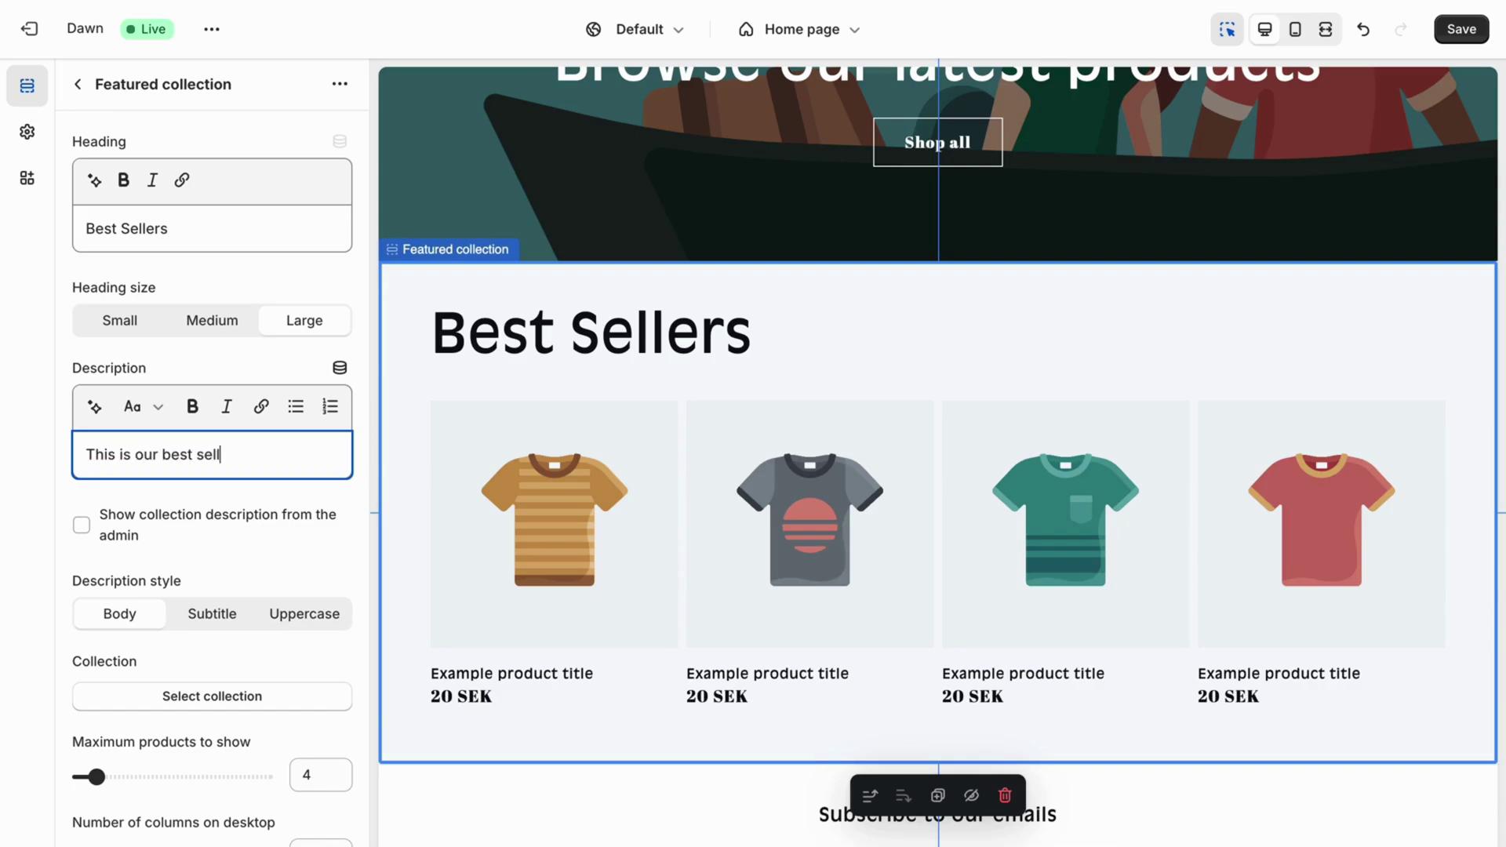
click(81, 526)
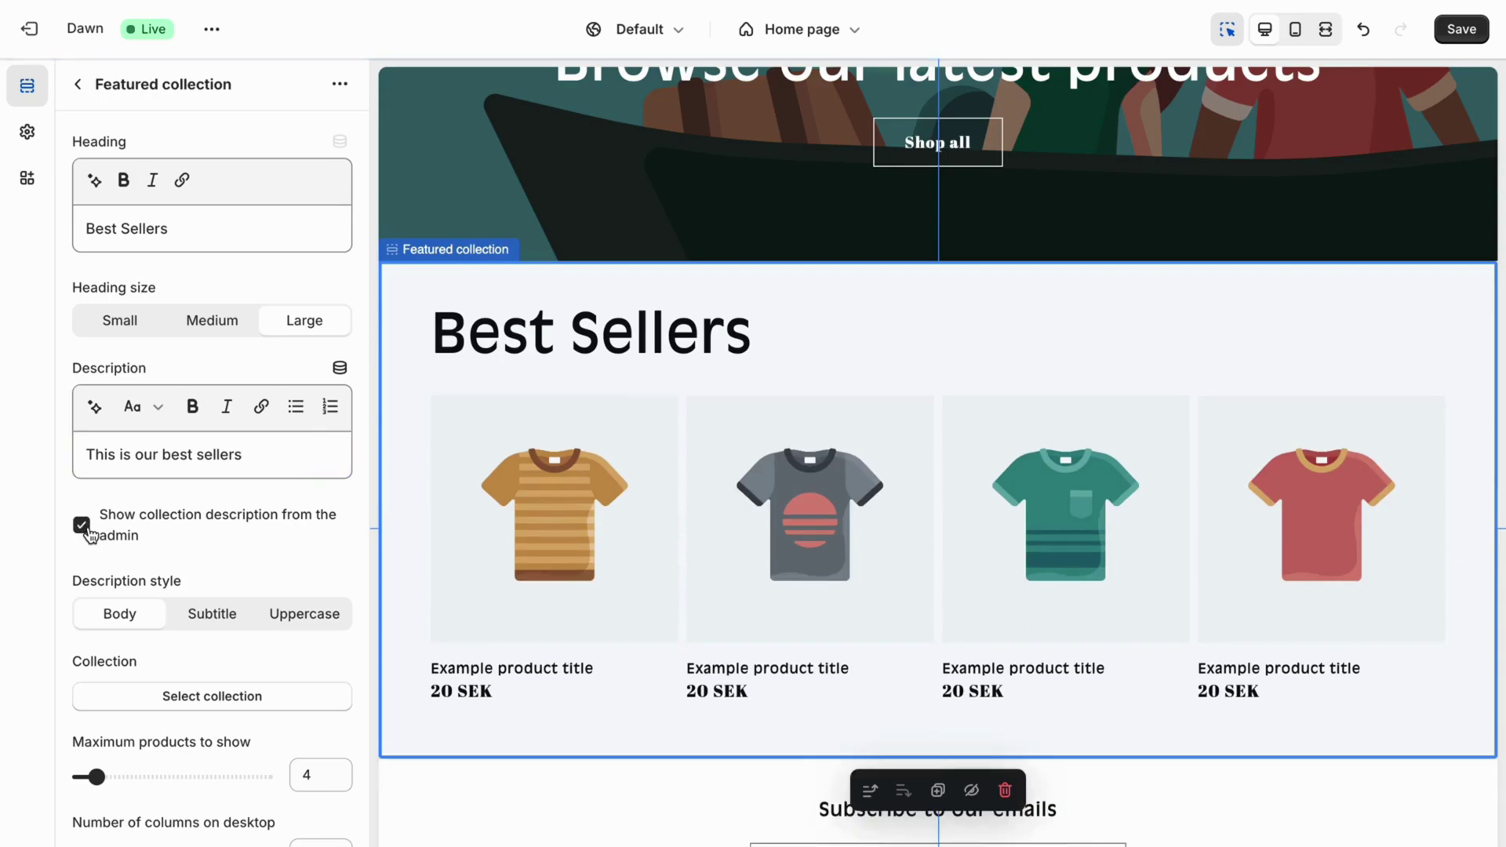
click(81, 525)
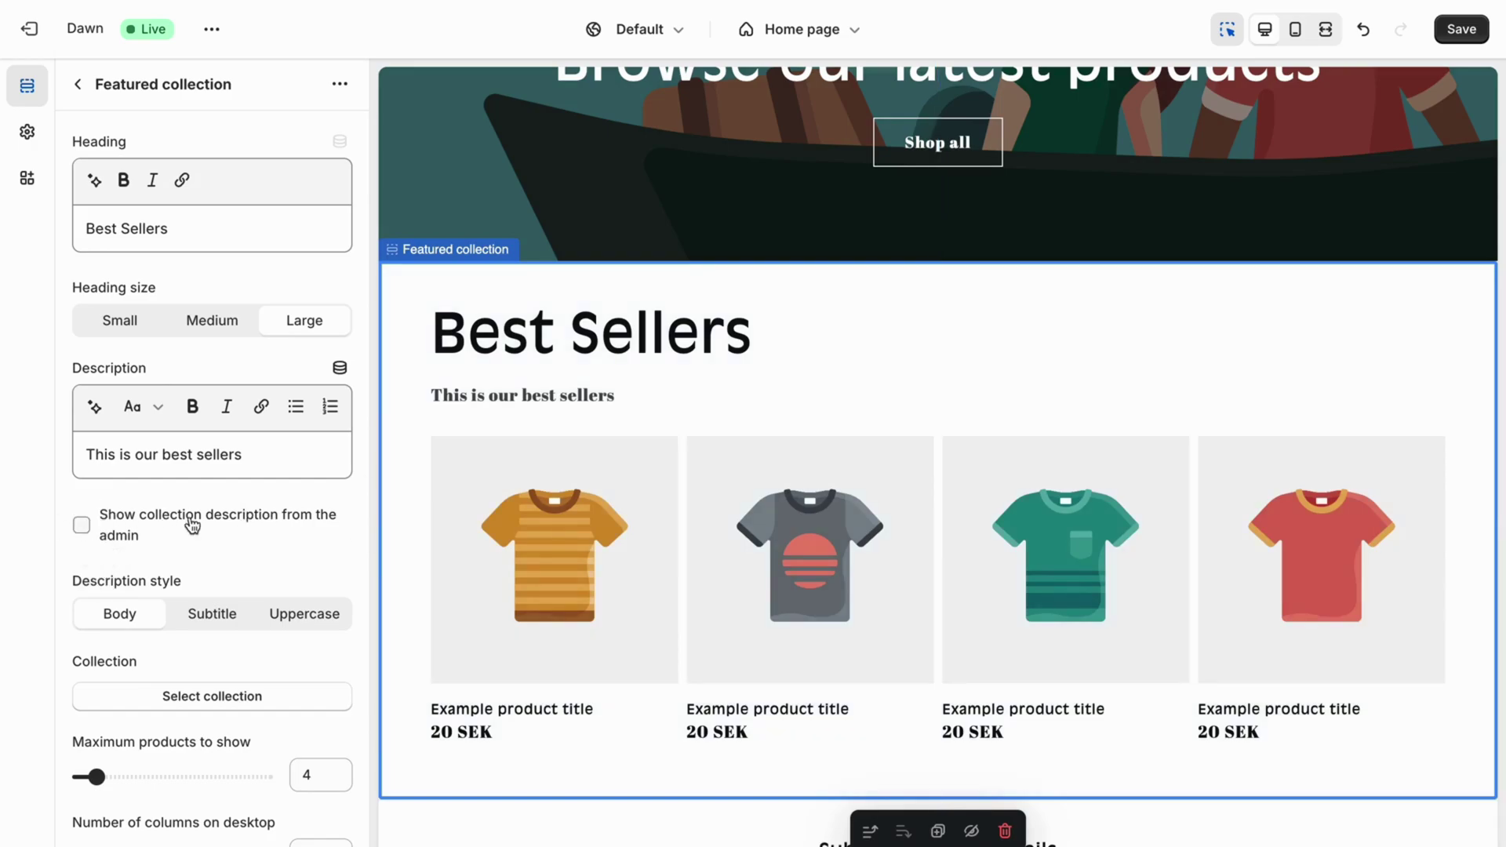
Keep Maximum products at 4 and save the Featured collection section
scroll(173, 585, down, 3)
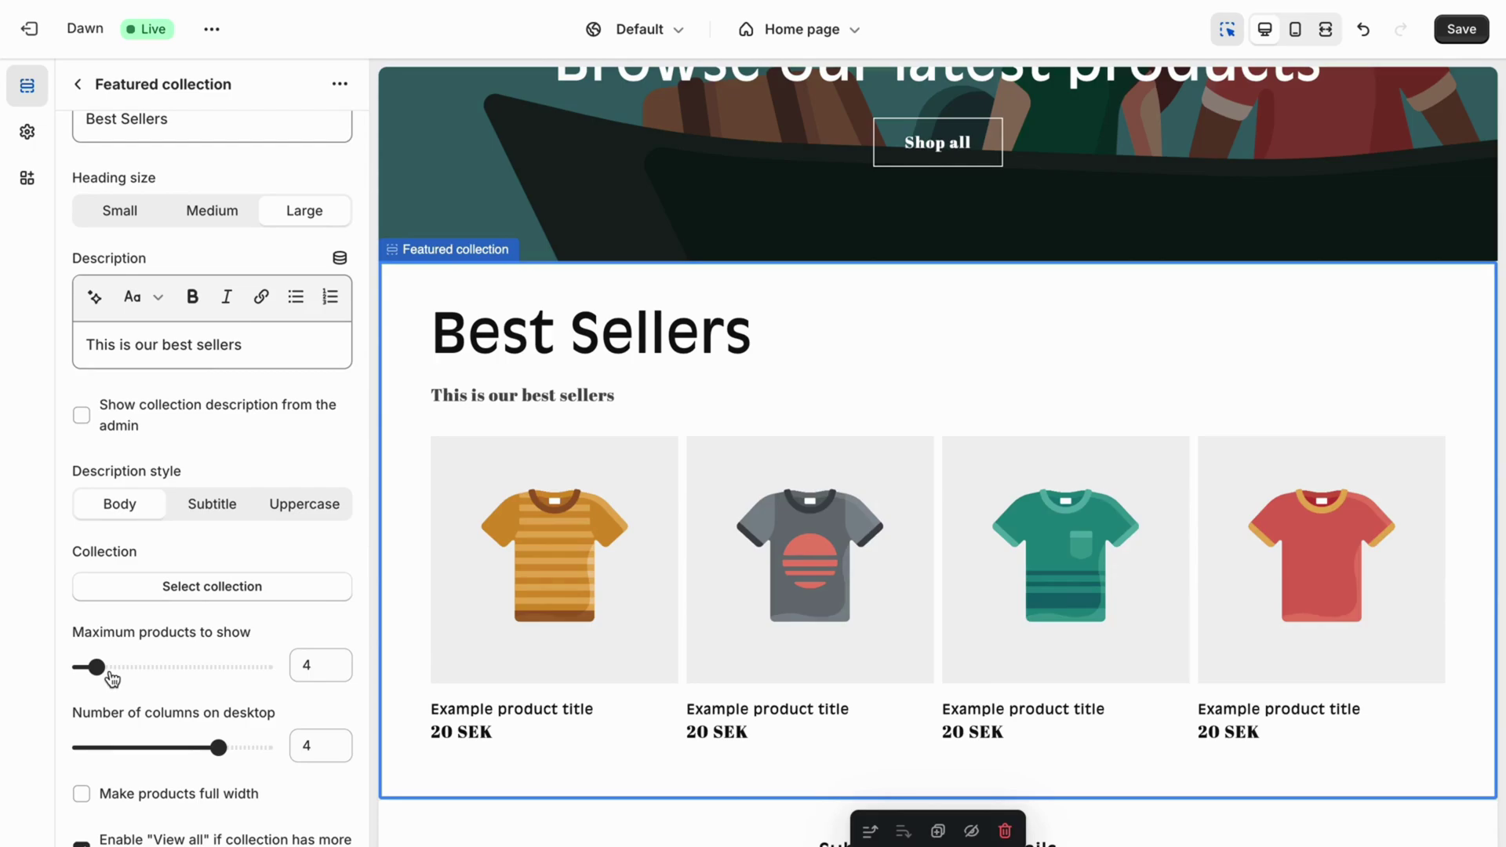
drag(100, 668, 129, 668)
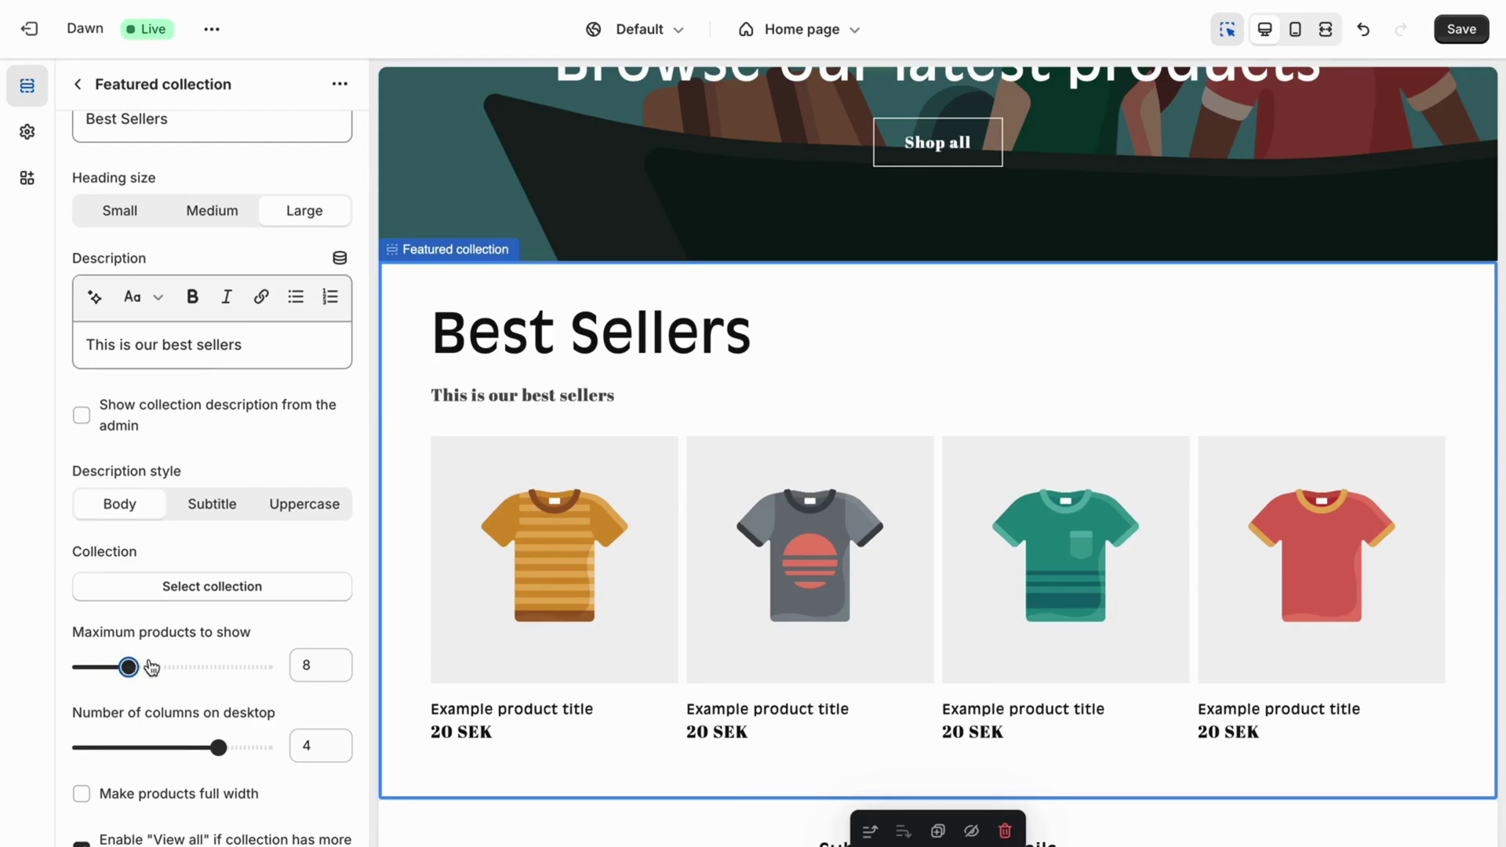
drag(148, 666, 96, 667)
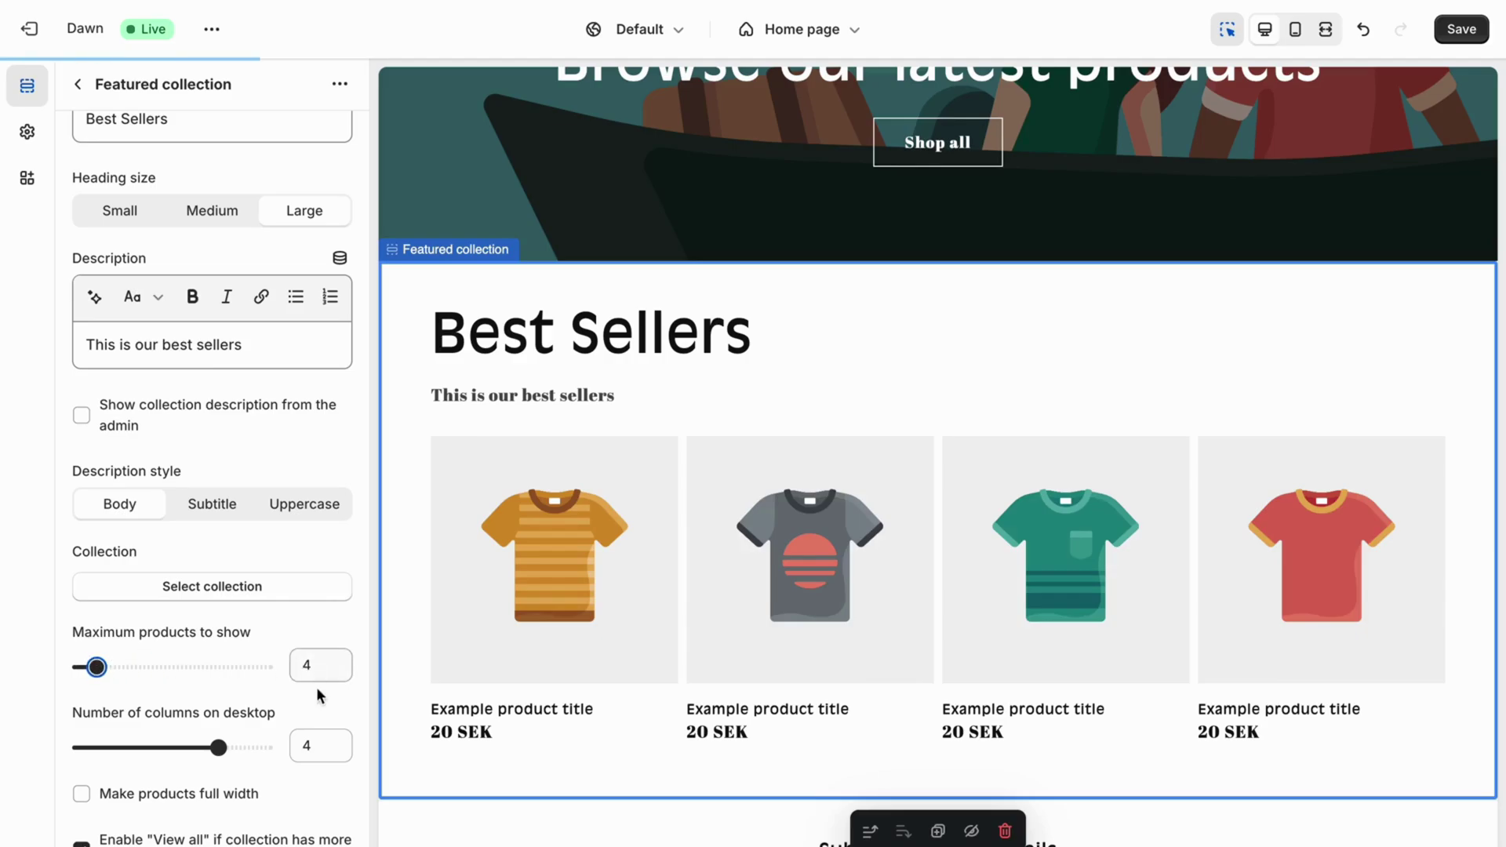
click(1460, 31)
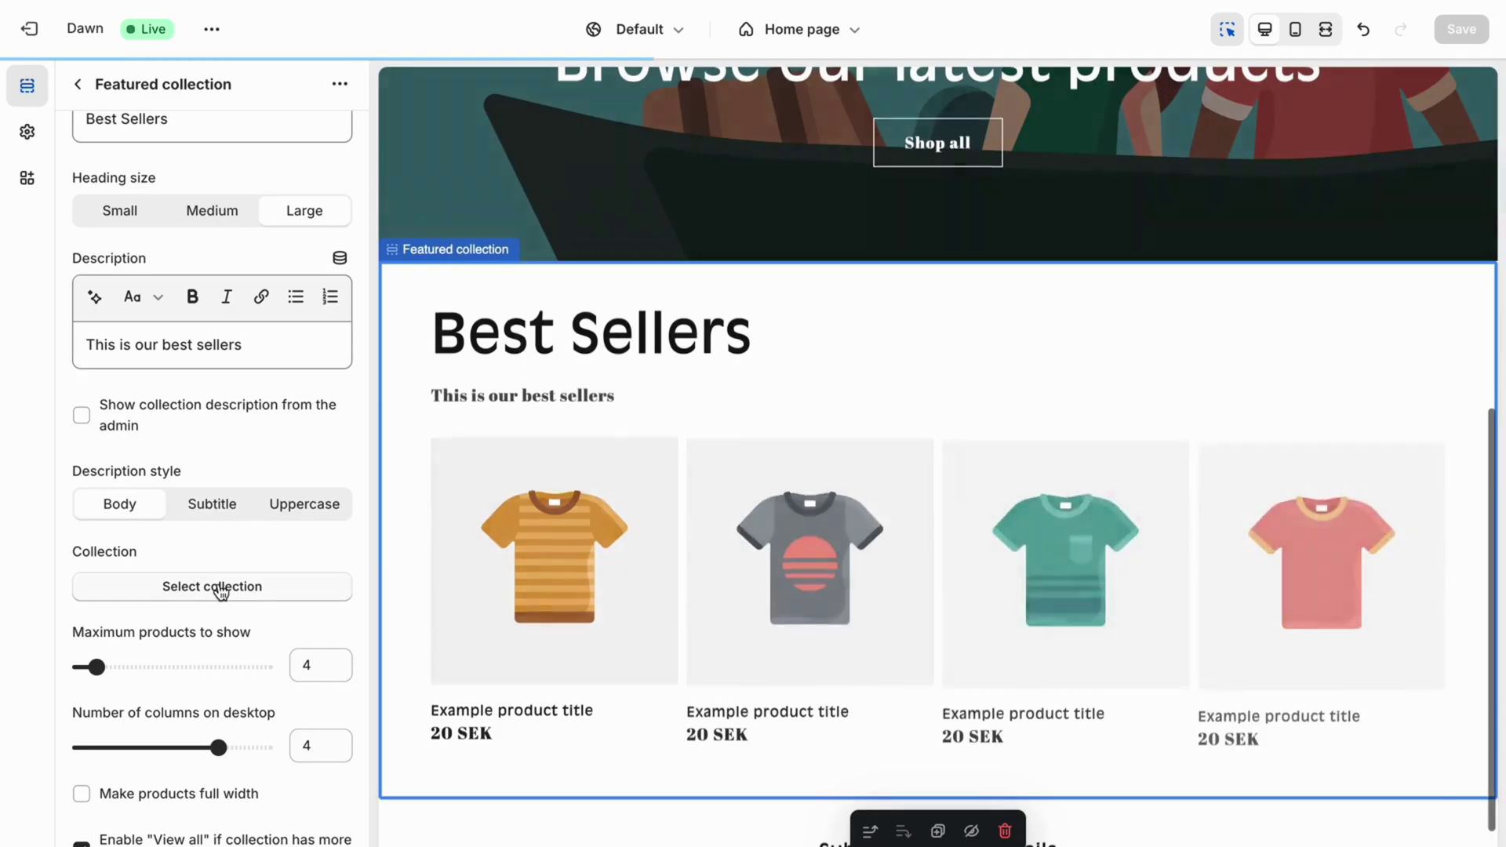
Scroll through the Featured collection settings to review them
scroll(220, 588, up, 2)
scroll(220, 588, down, 4)
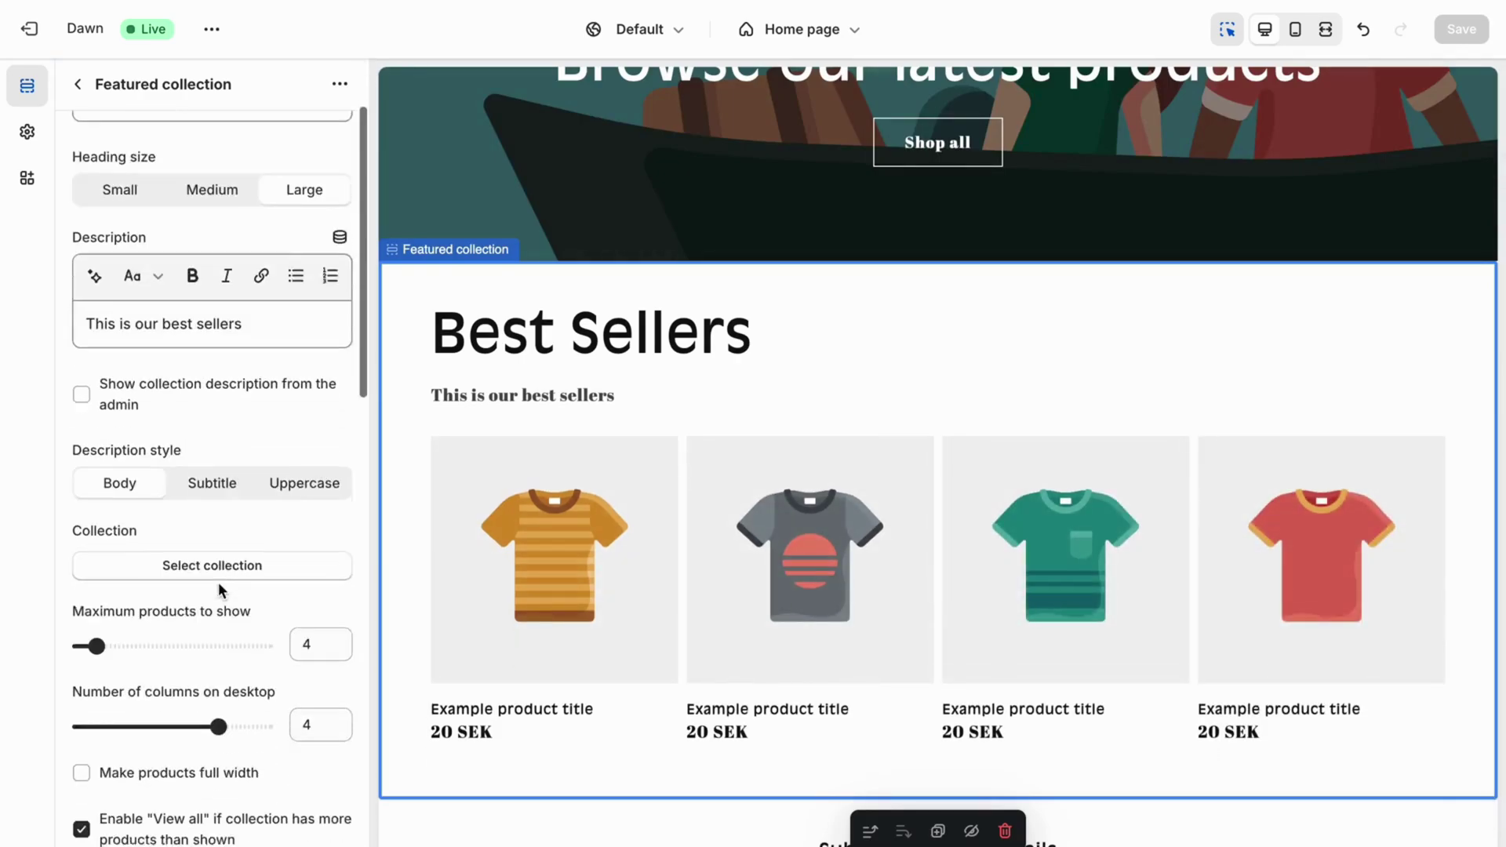
scroll(220, 590, down, 2)
scroll(220, 590, down, 5)
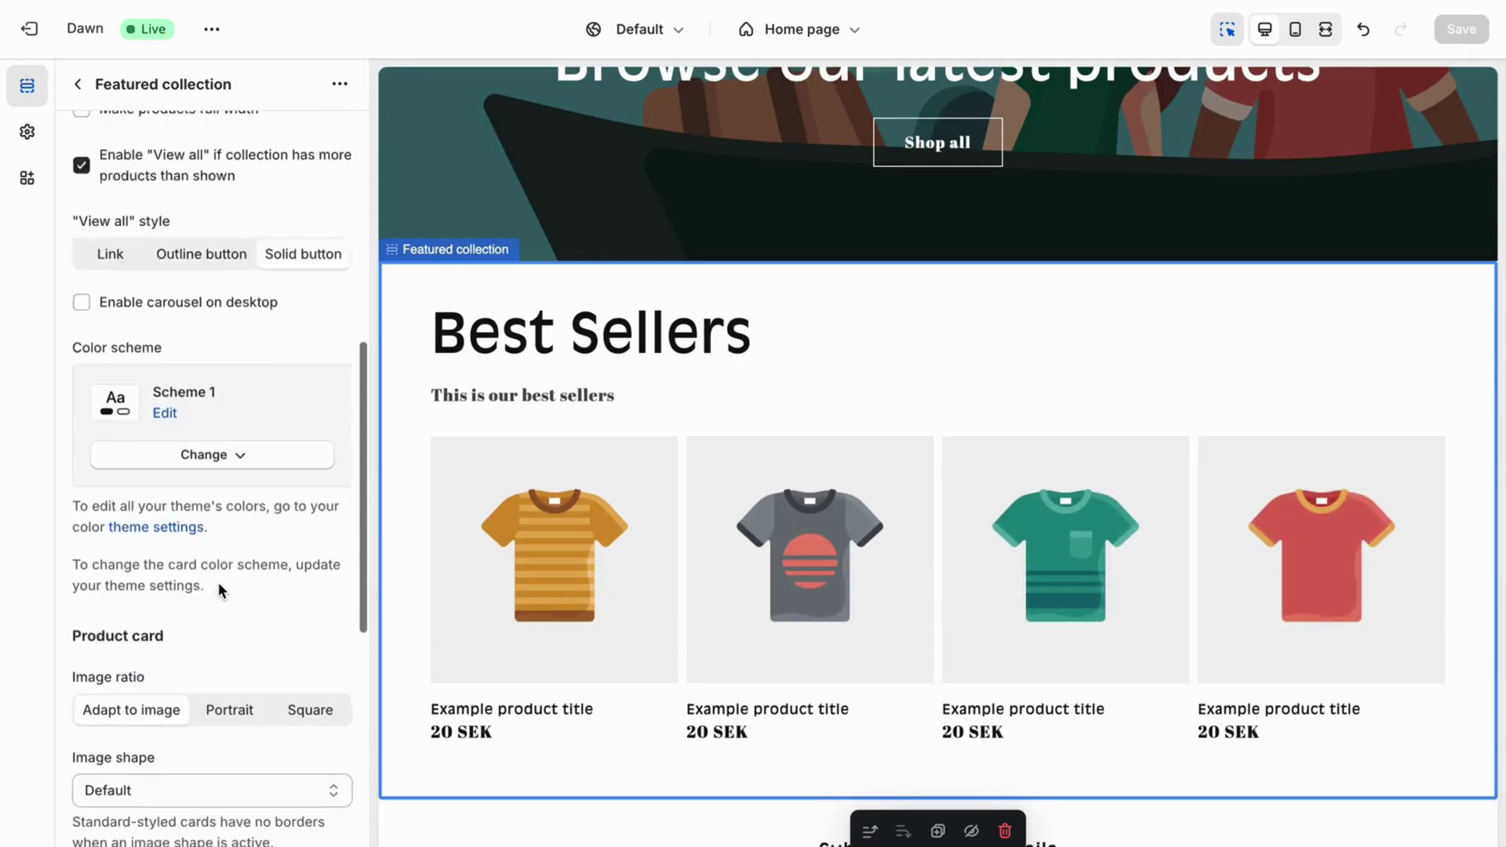
scroll(220, 589, down, 8)
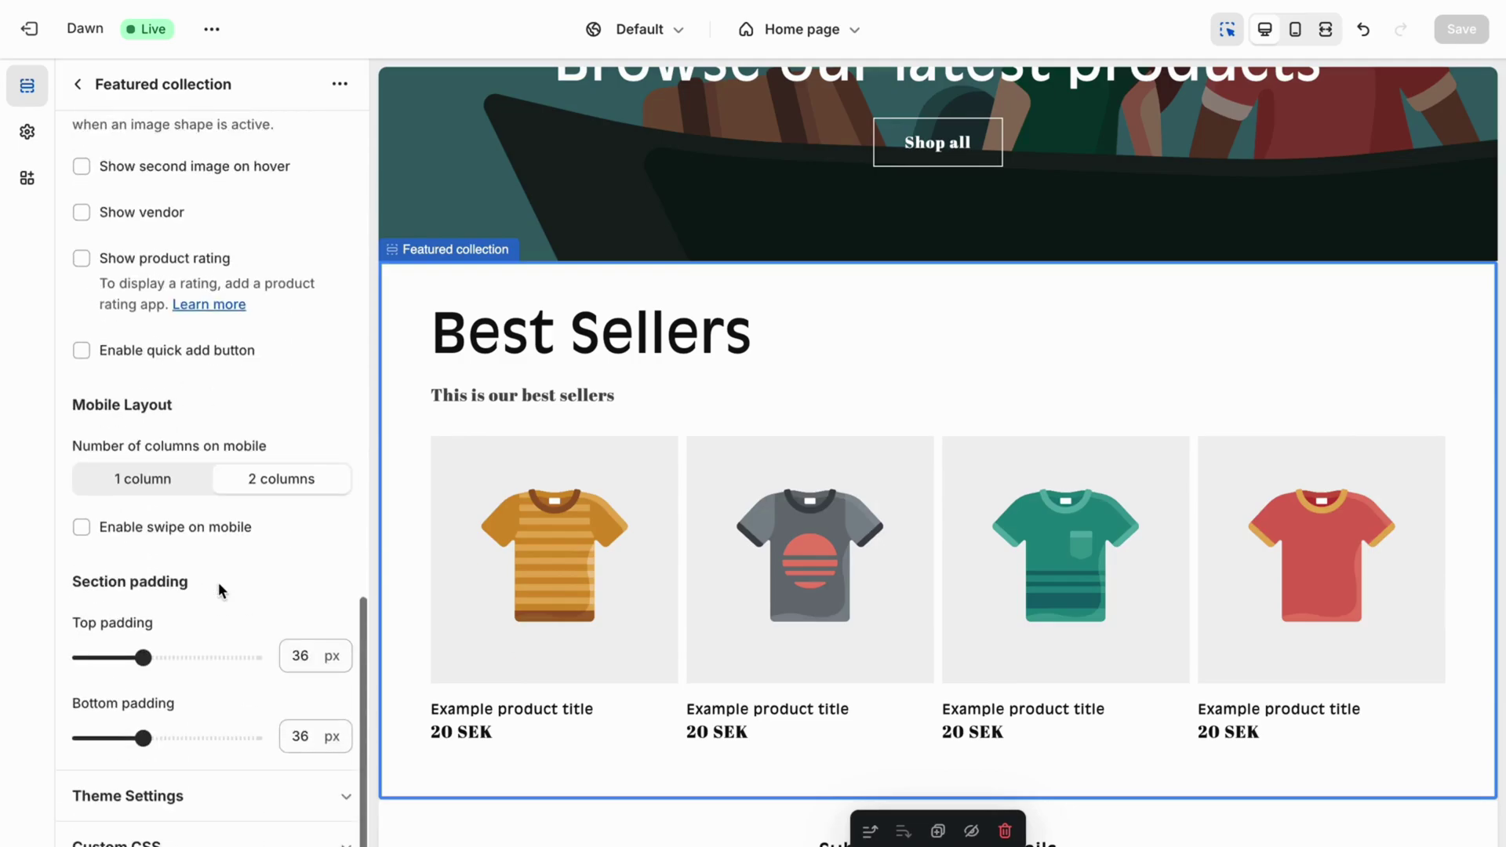
scroll(219, 590, up, 15)
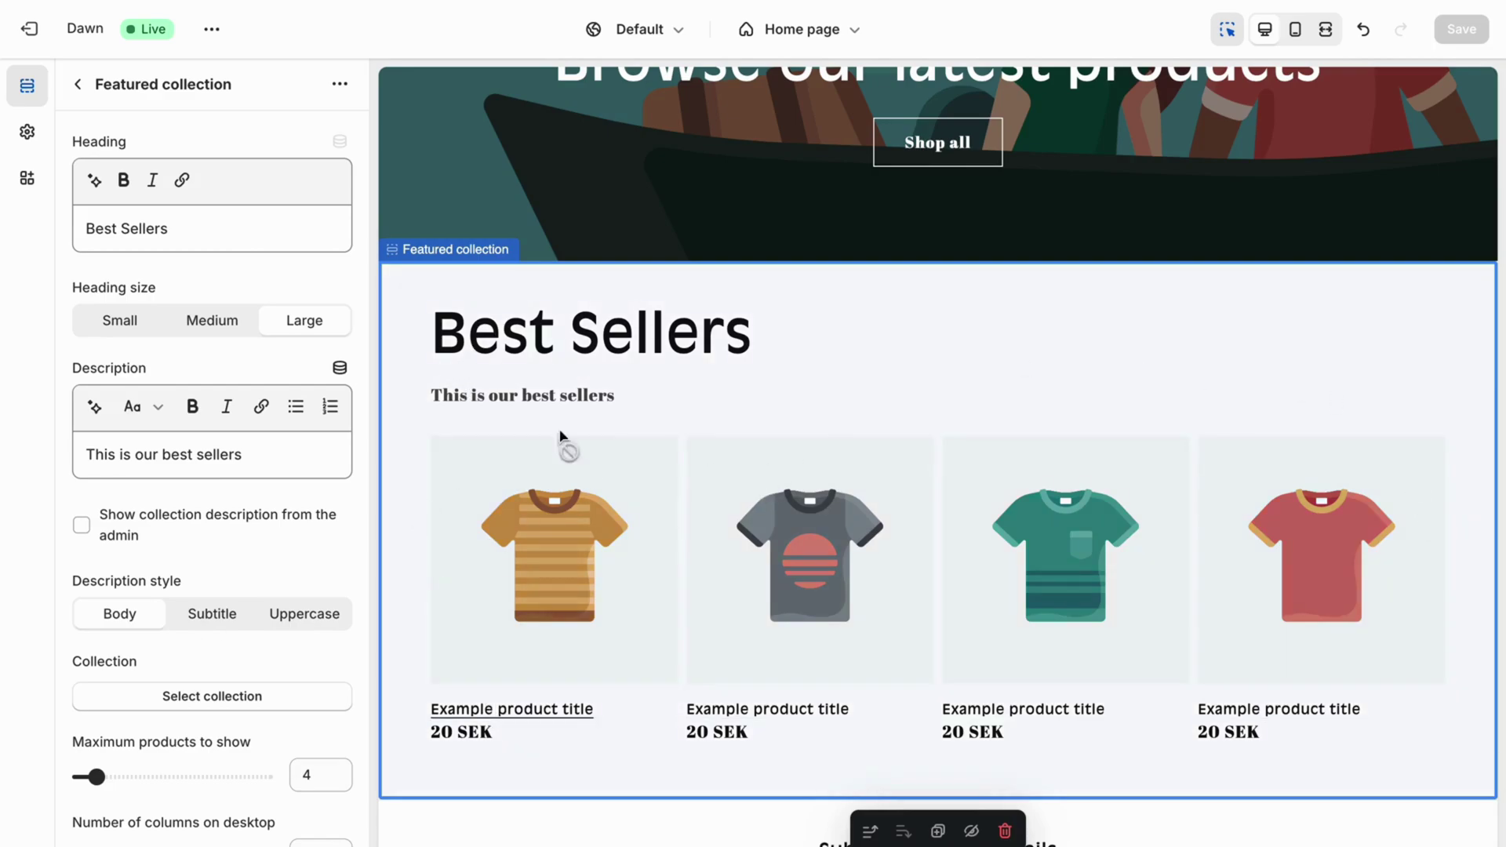
Feature the Best Sellers 2024 collection in the section and save the home page
scroll(231, 648, down, 1)
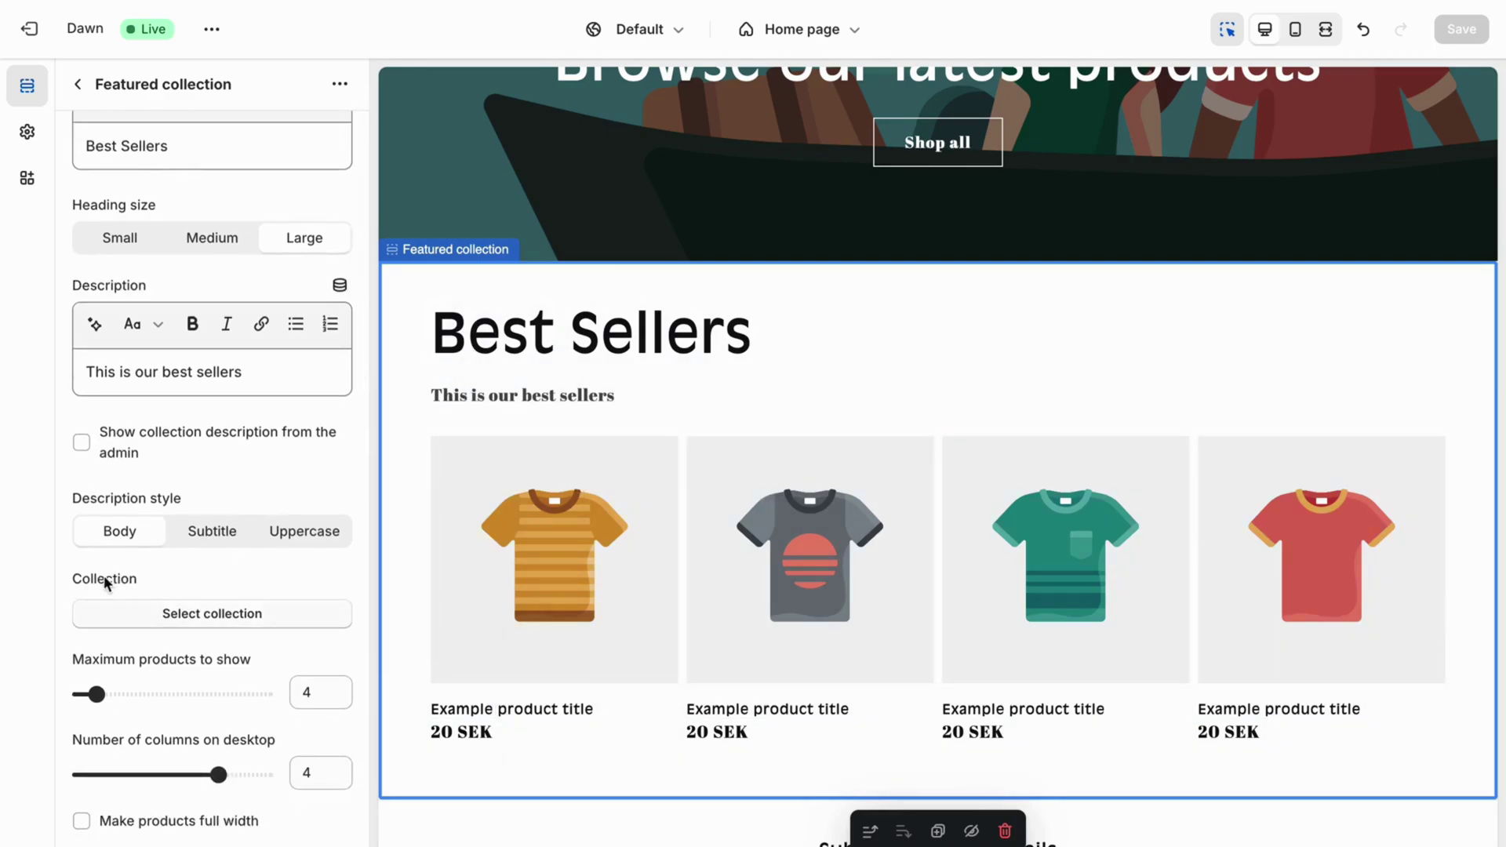
click(215, 620)
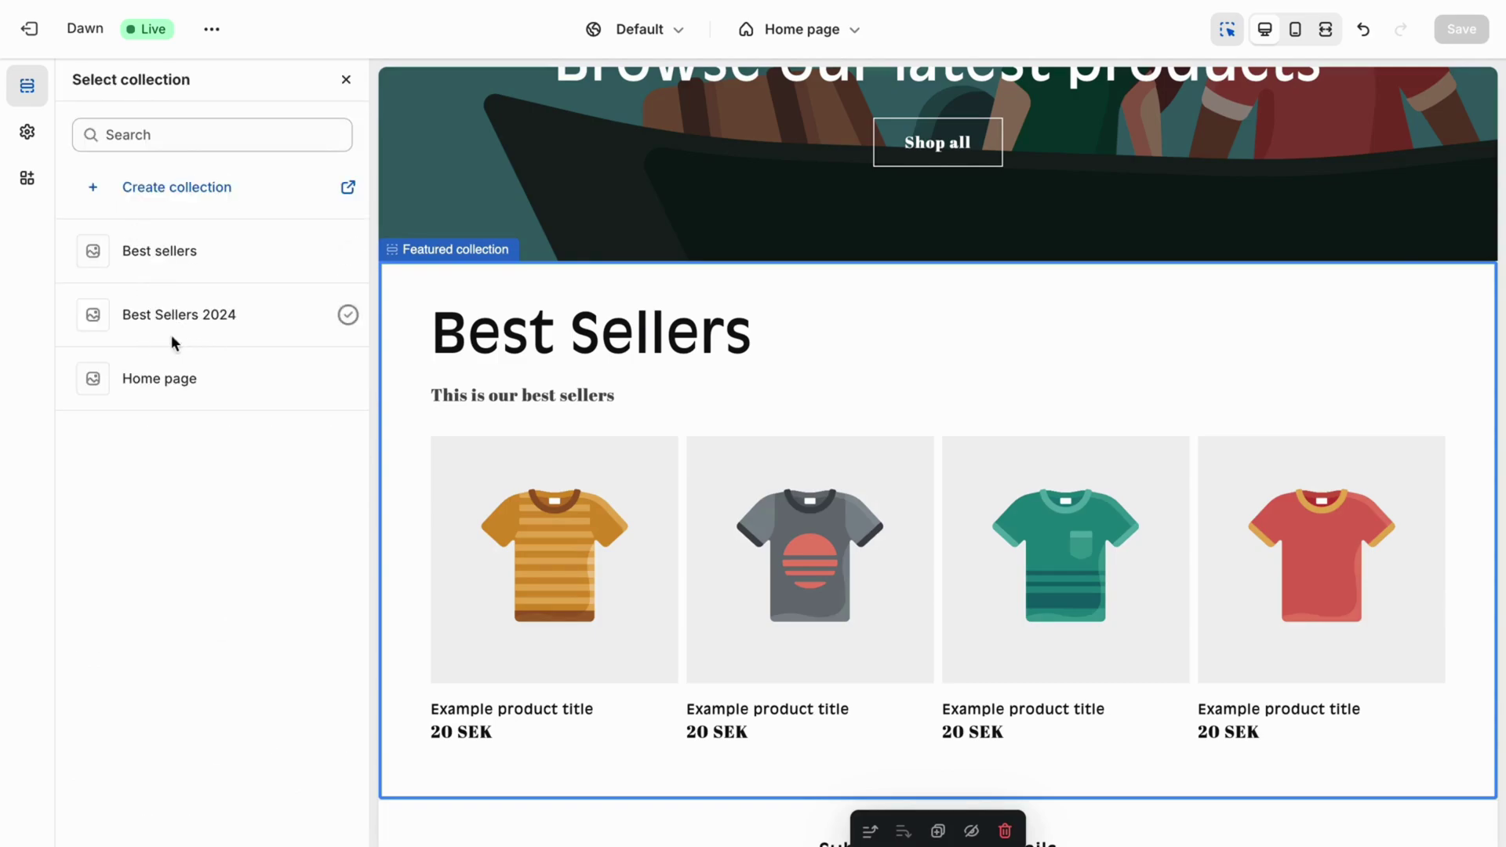
click(210, 334)
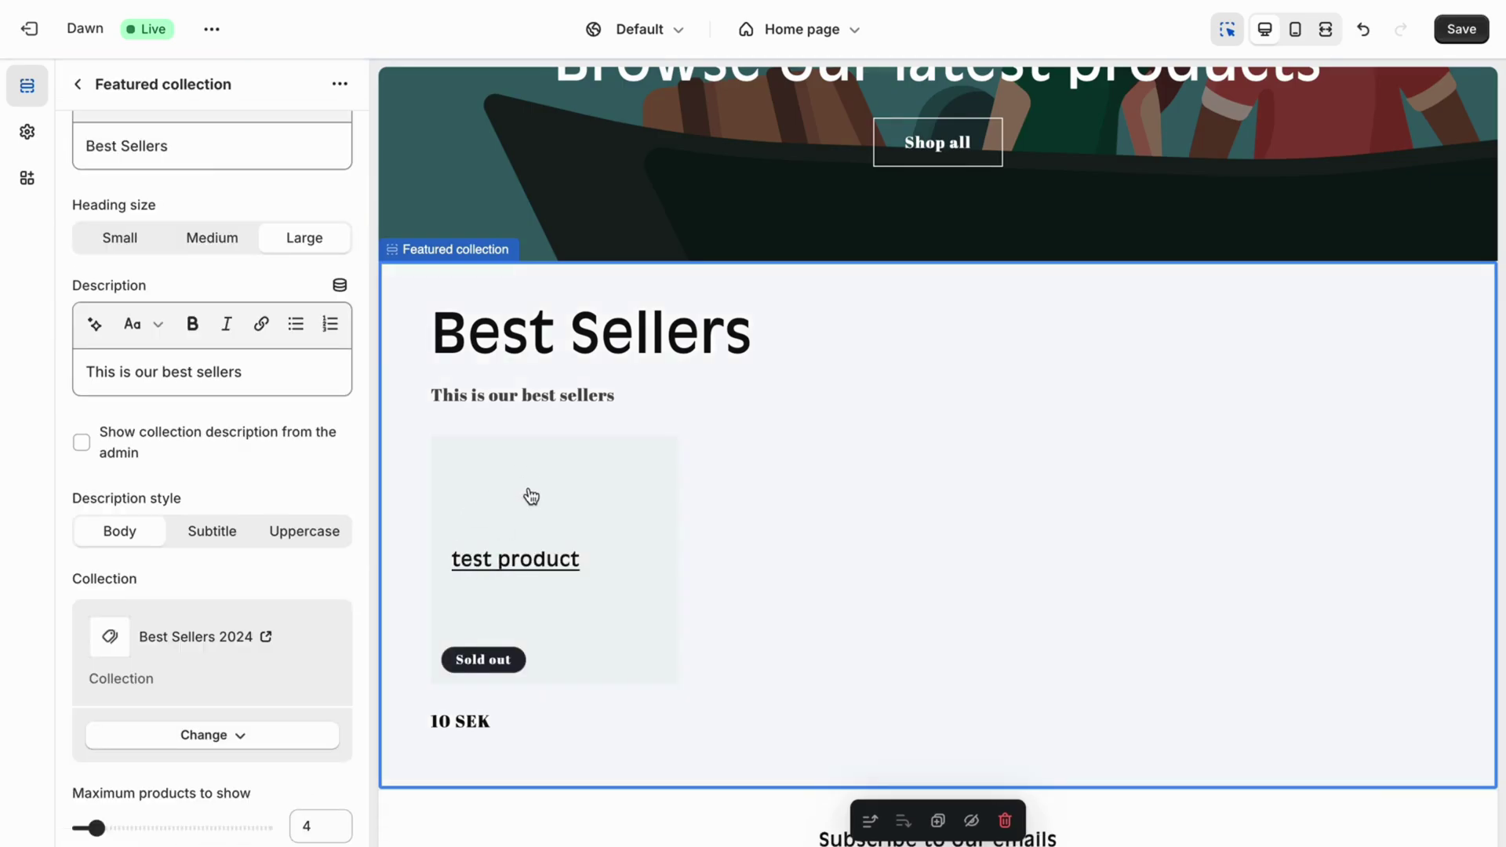
click(1461, 35)
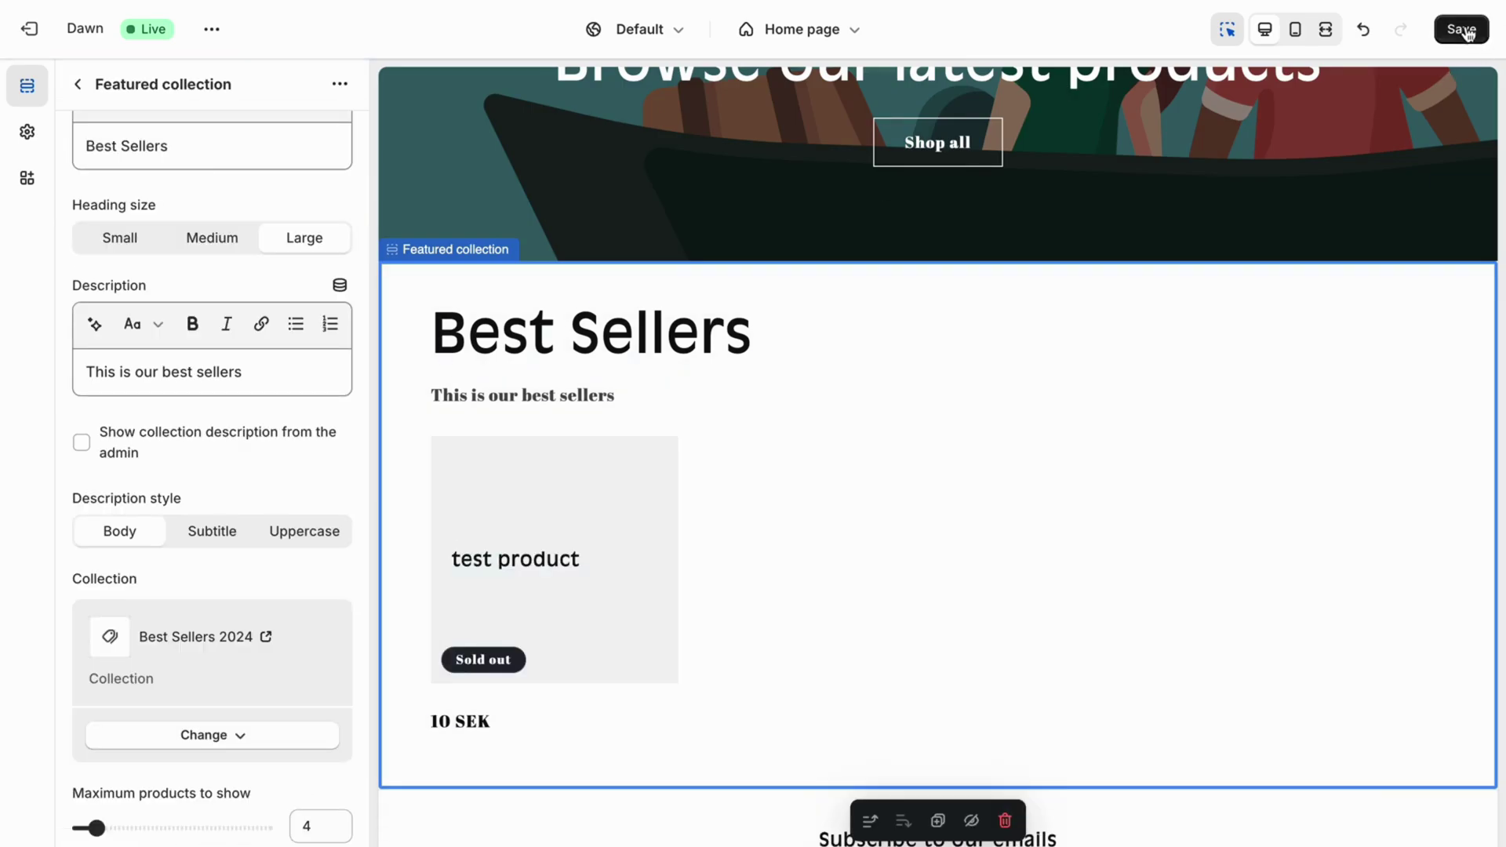
Check the Best Sellers section in the preview showing the test product at 10 SEK
scroll(765, 470, up, 10)
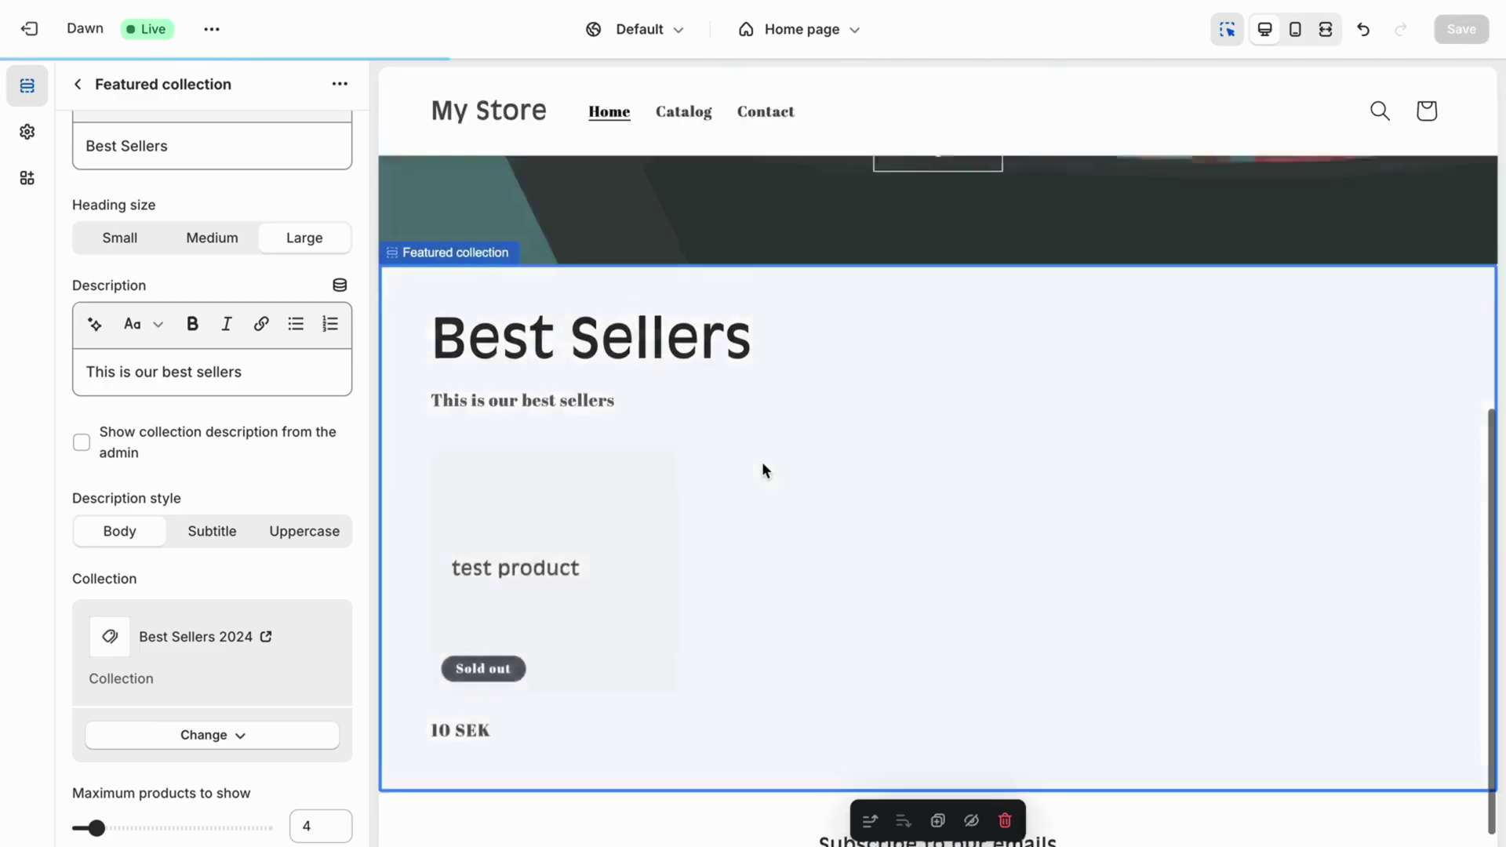
scroll(765, 471, down, 7)
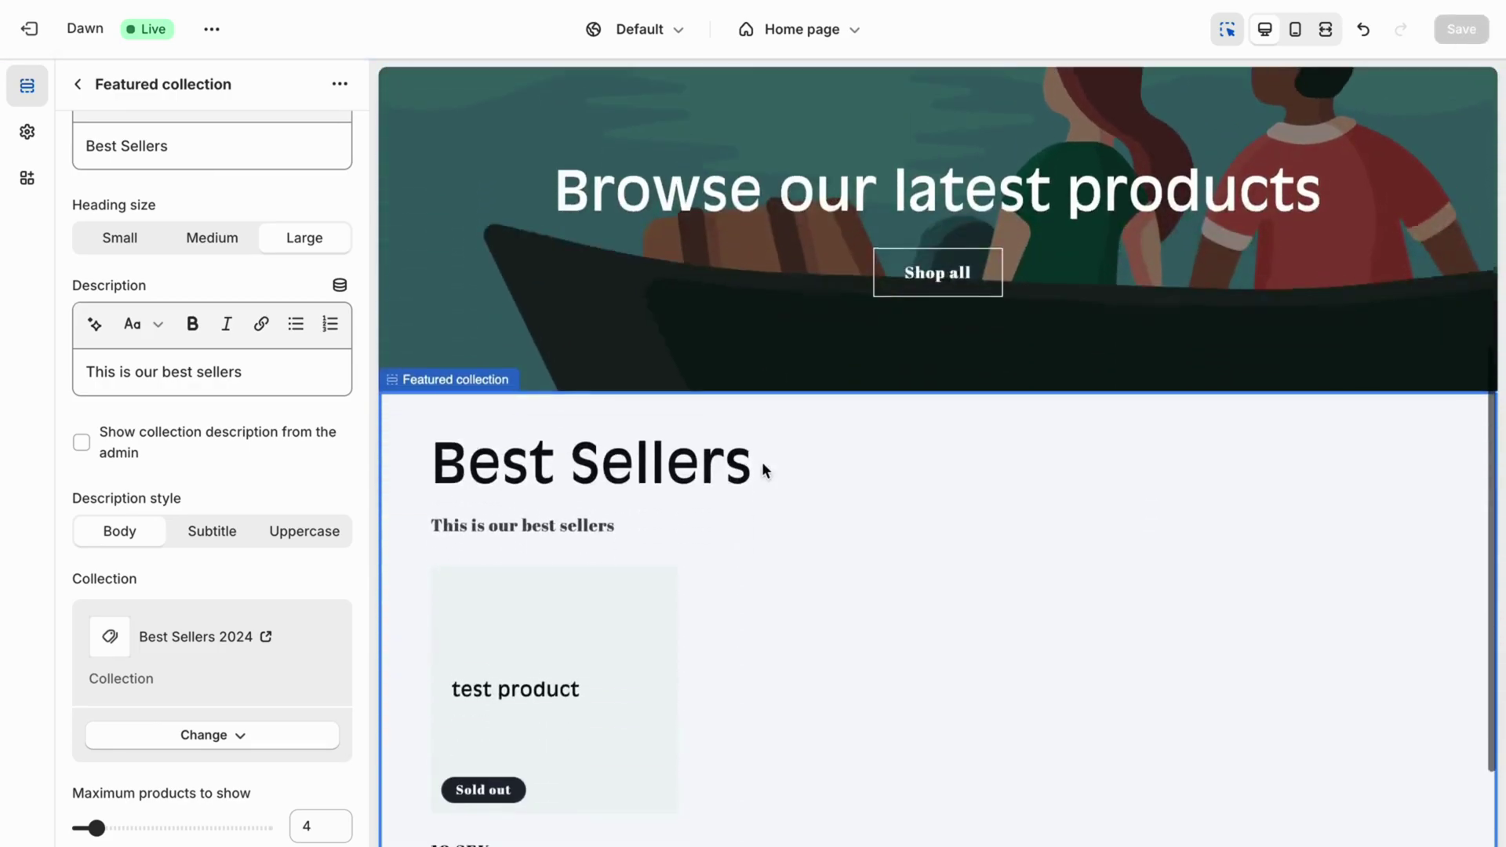
drag(475, 465, 778, 464)
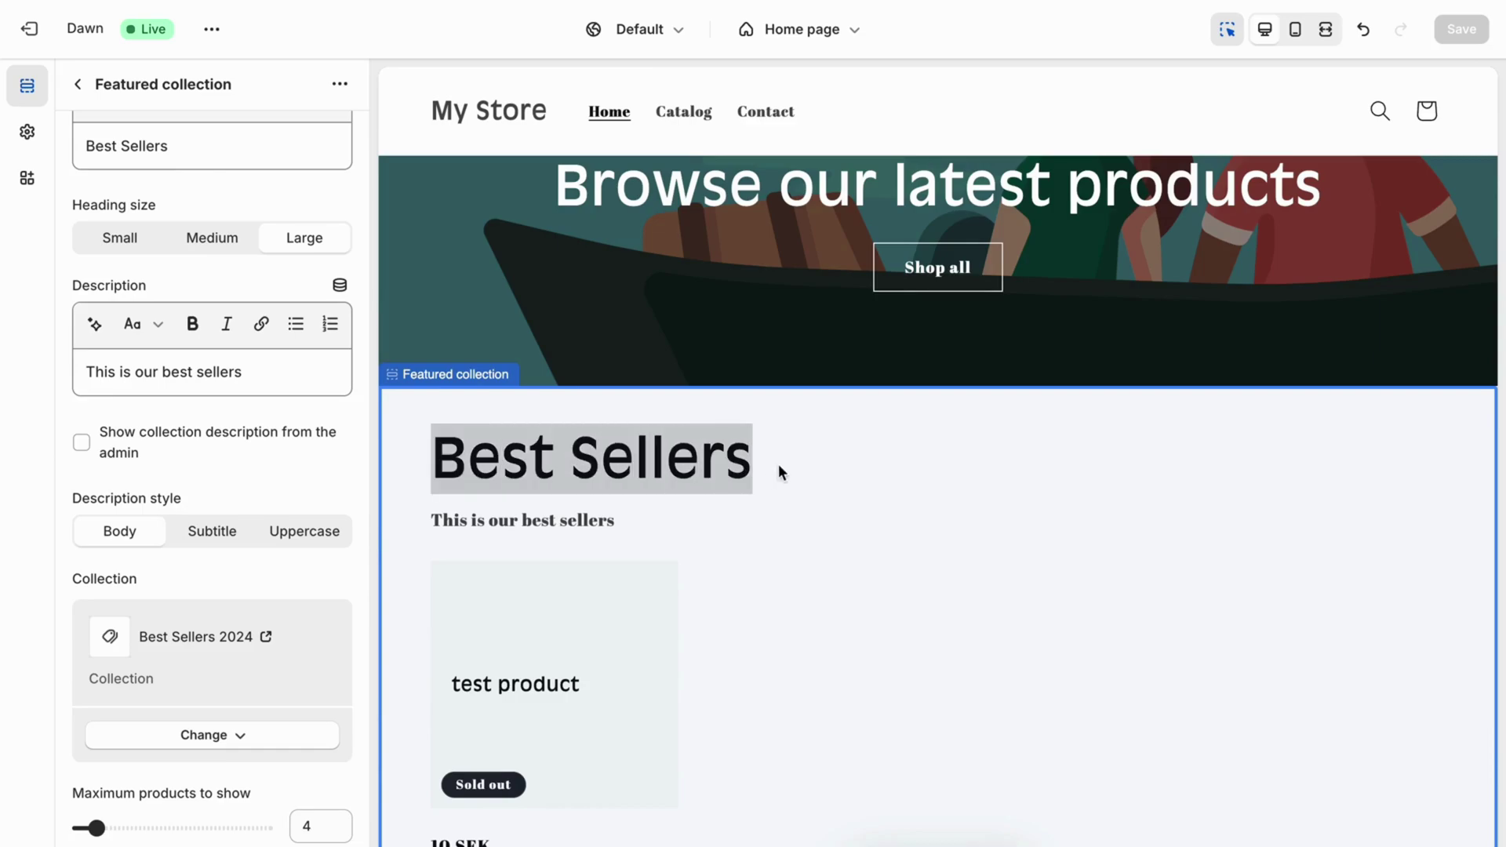
click(778, 463)
scroll(584, 575, down, 2)
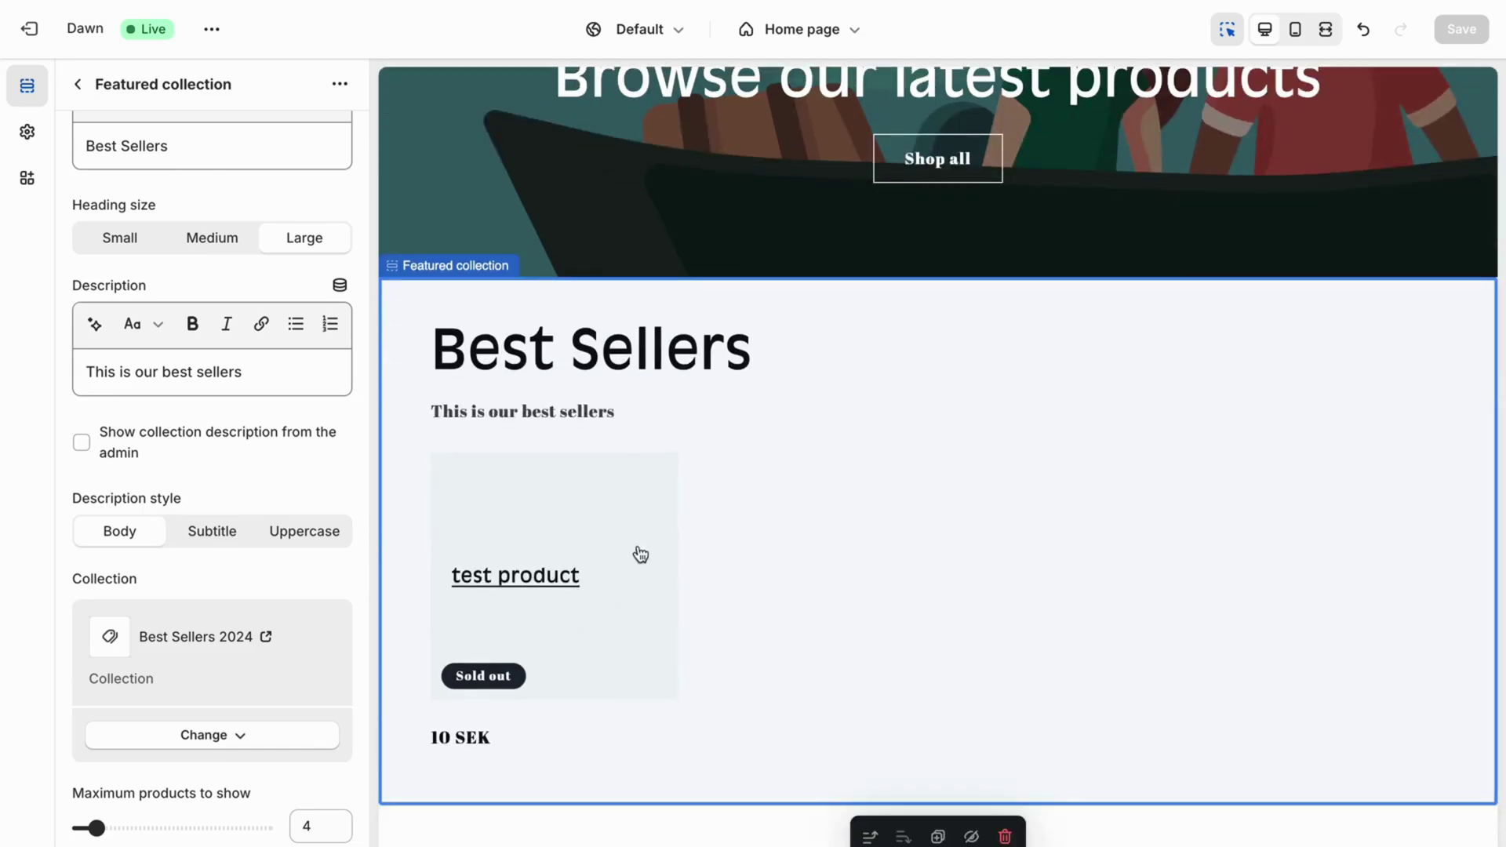